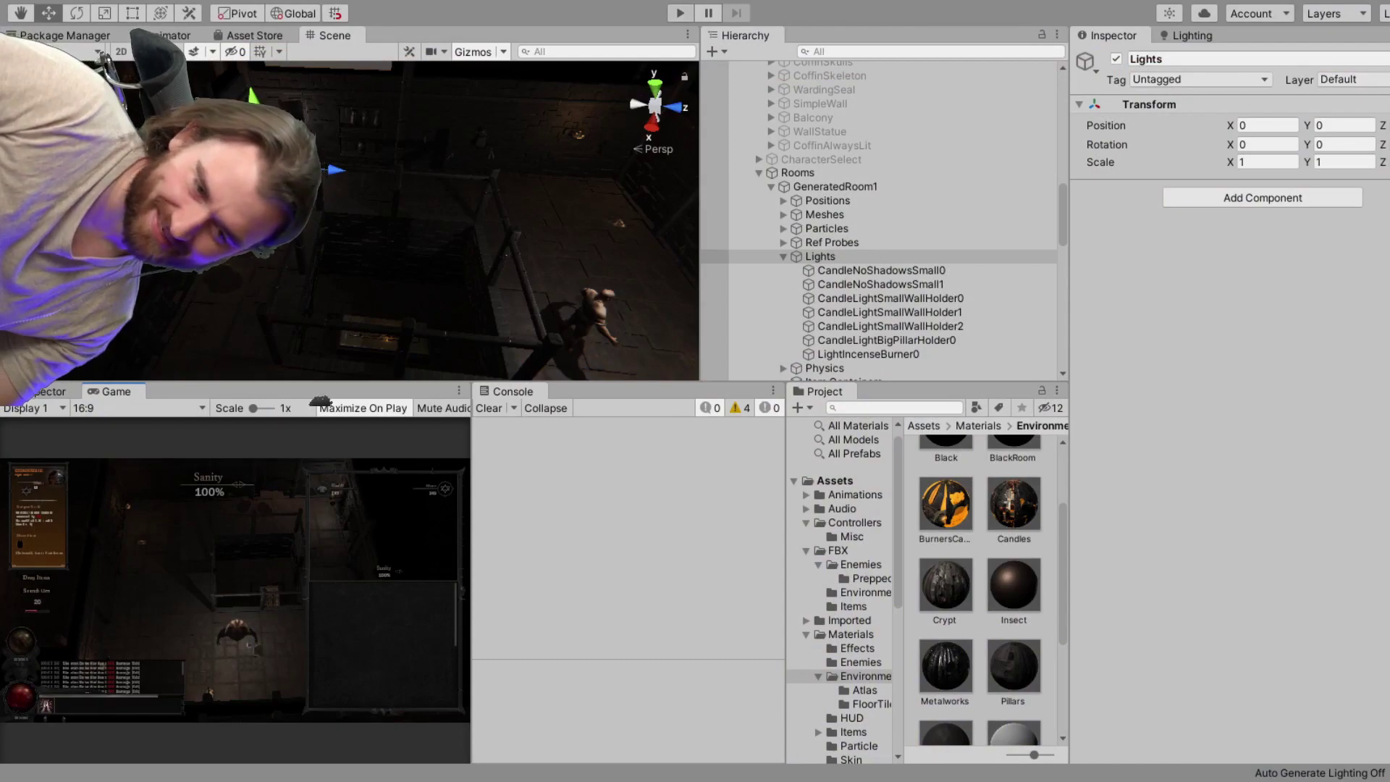
# Play-test the dungeon room, rotating and zooming the game camera around the character, and stop the run.
pyautogui.click(683, 14)
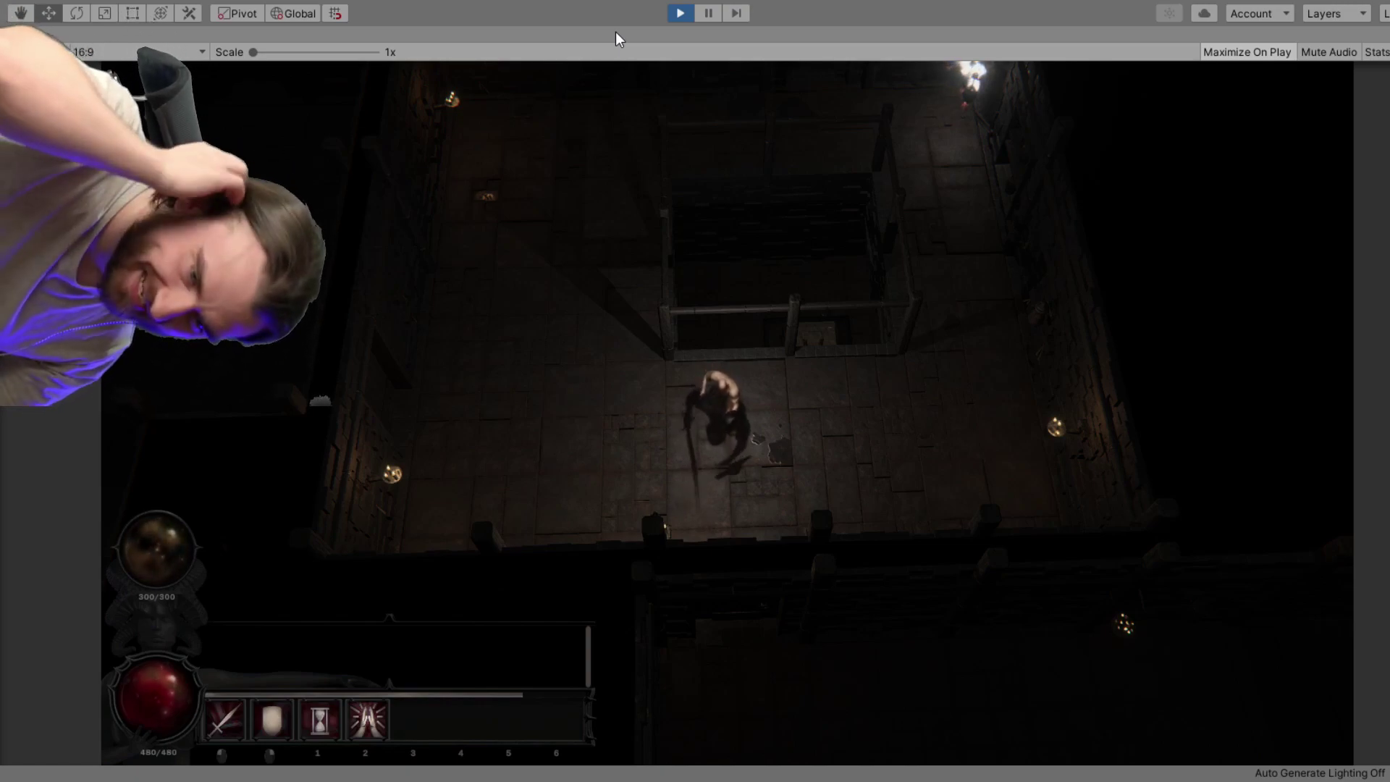
pyautogui.moveTo(905, 369); pyautogui.dragTo(642, 247, button='middle')
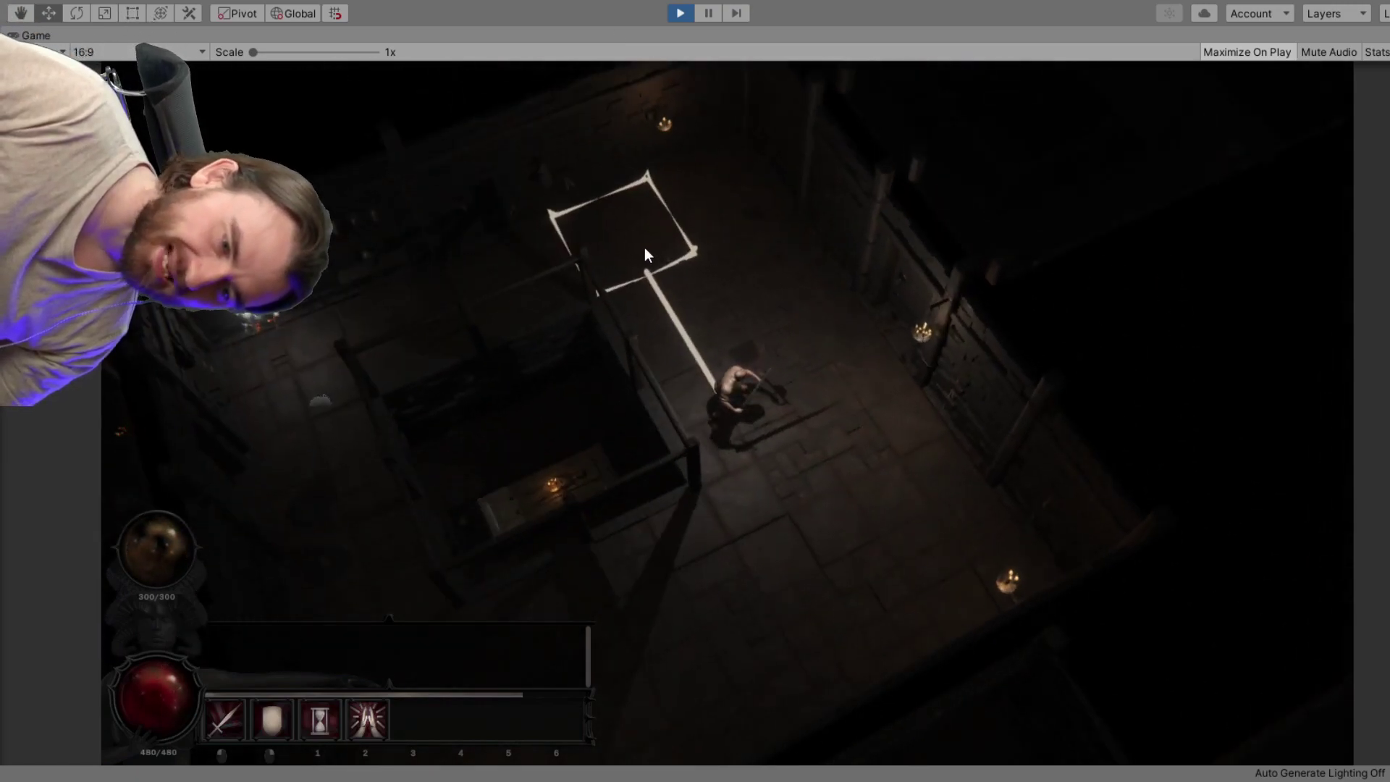
pyautogui.scroll(2, 710, 280)
pyautogui.moveTo(709, 281); pyautogui.dragTo(789, 284, button='middle')
pyautogui.scroll(-2, 787, 281)
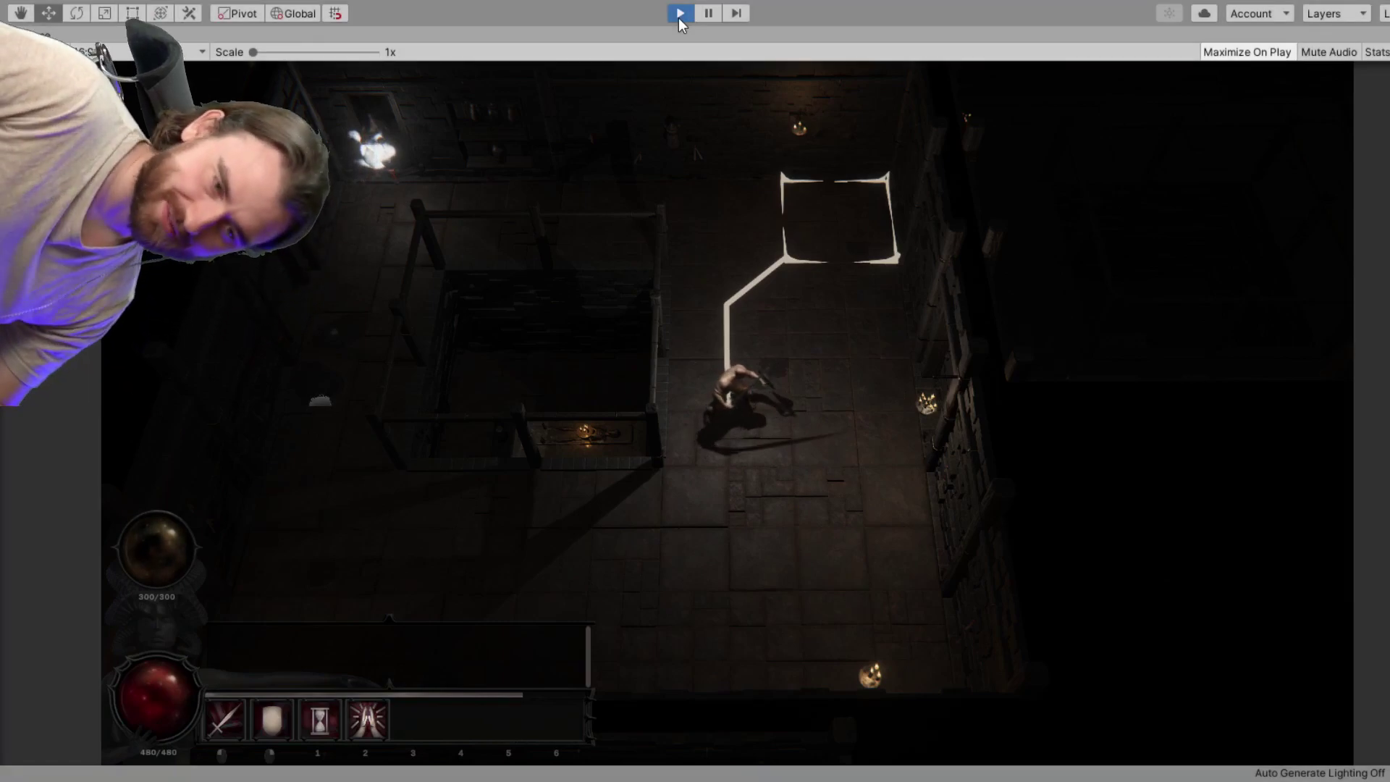
pyautogui.click(679, 13)
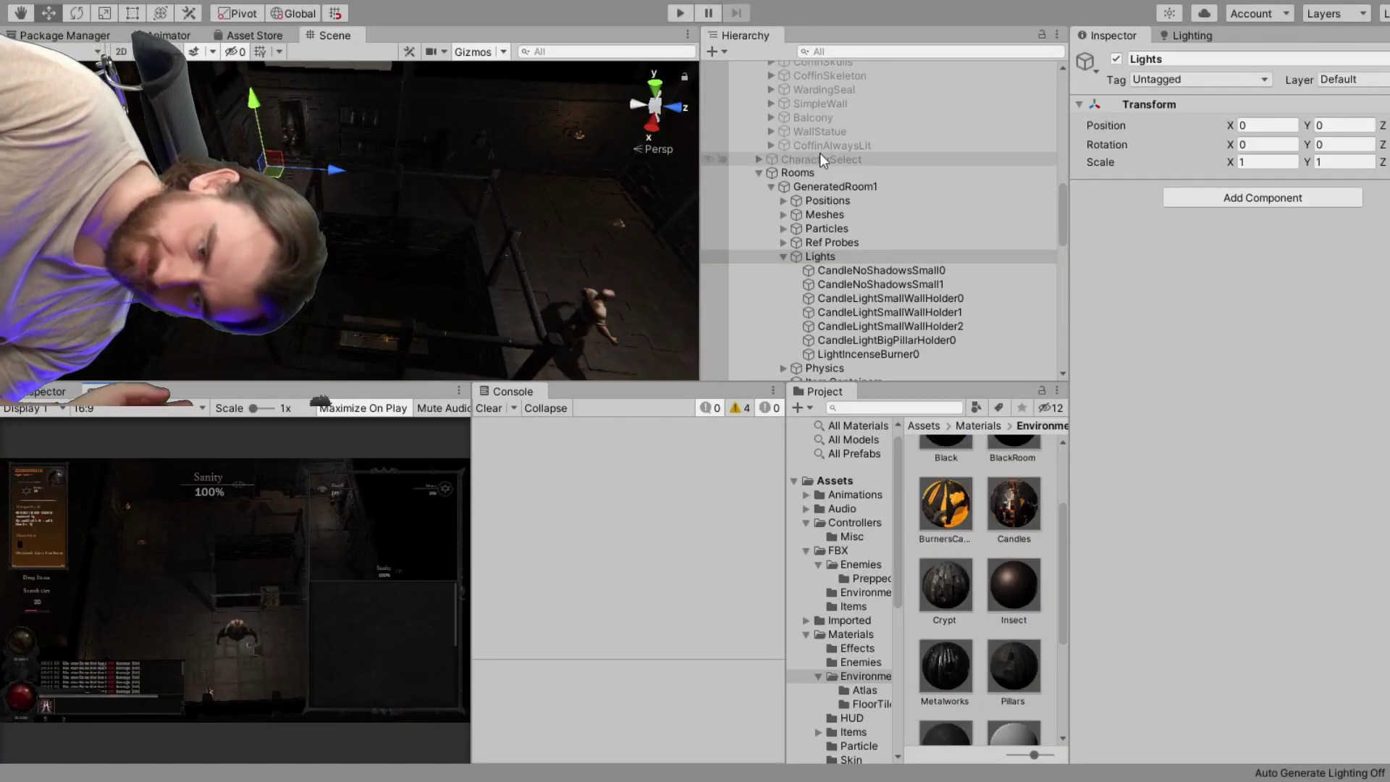
# Collapse the Lights group under GeneratedRoom1 in the scene hierarchy.
pyautogui.scroll(3, 902, 181)
pyautogui.scroll(-5, 902, 181)
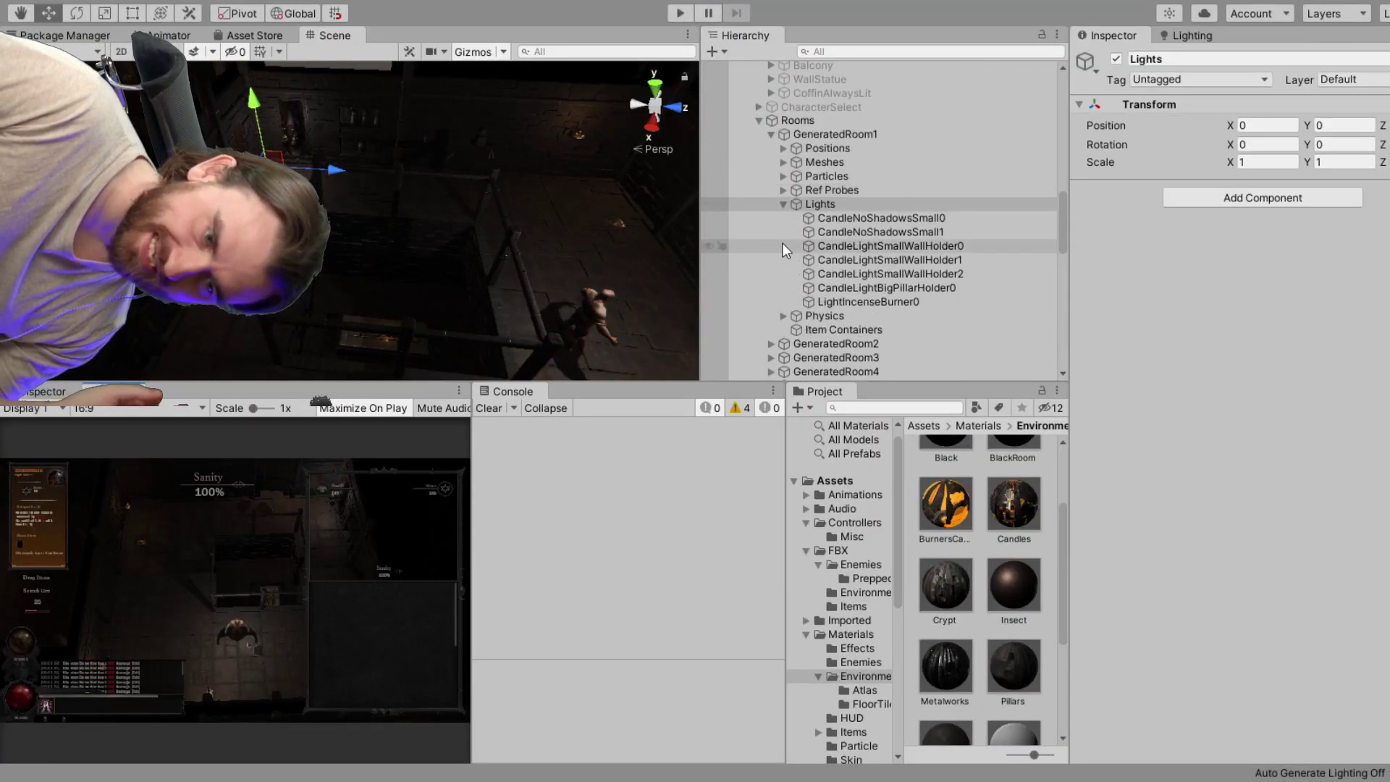
pyautogui.click(783, 205)
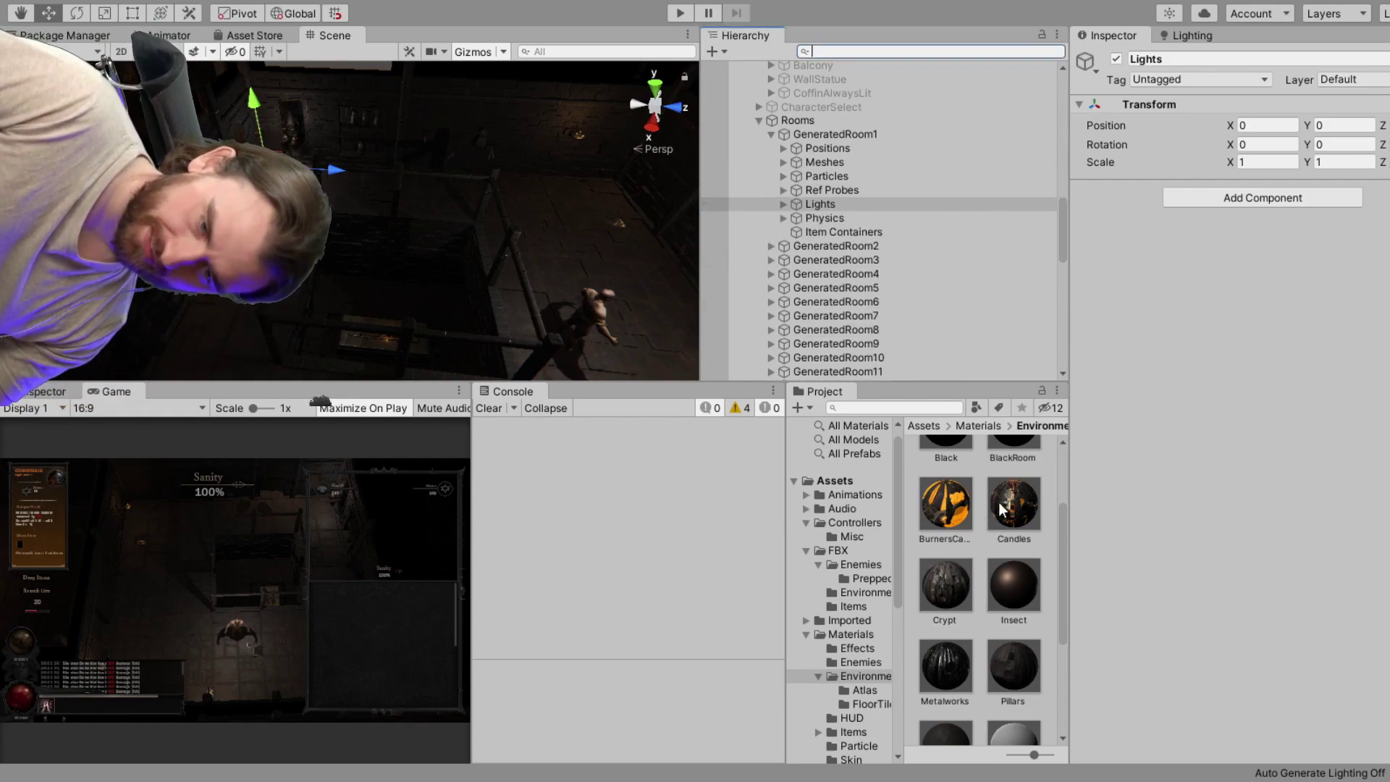
pyautogui.scroll(3, 1014, 503)
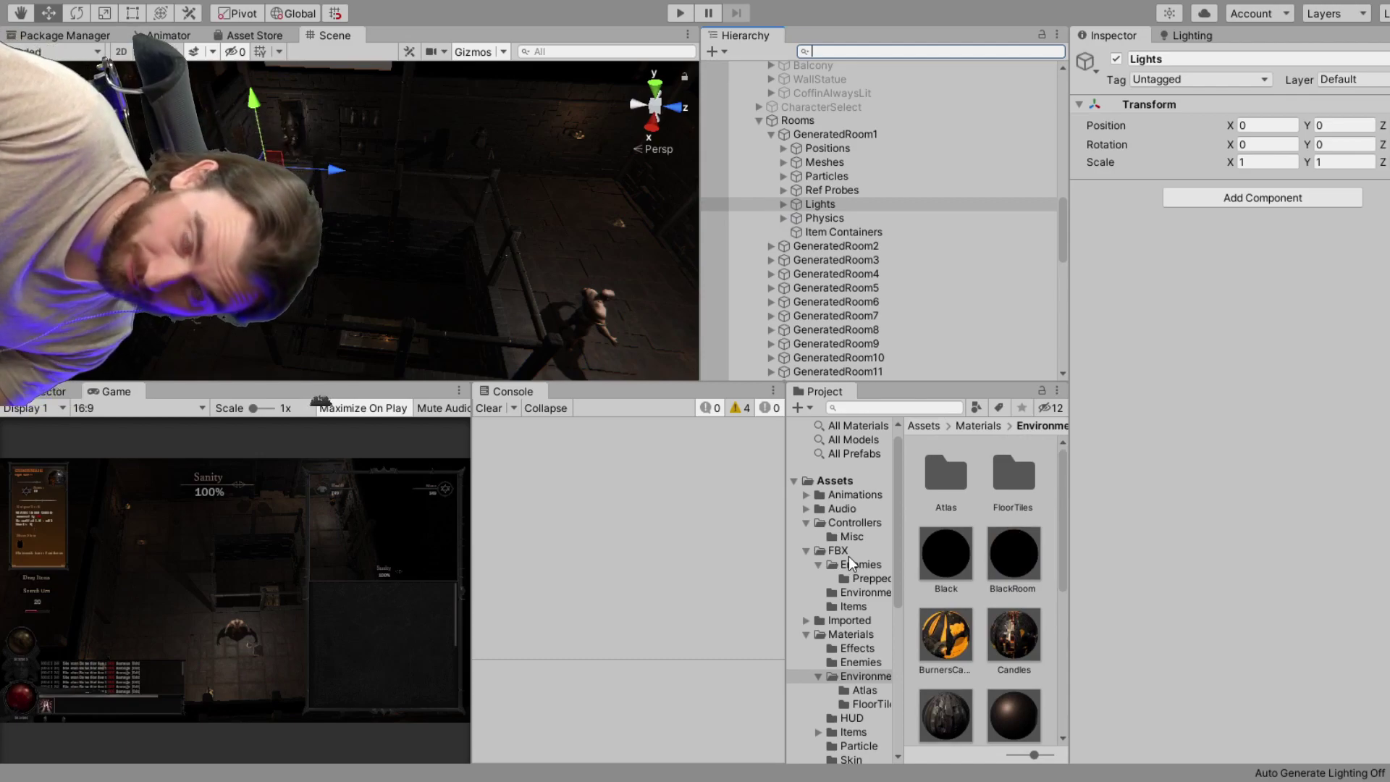
pyautogui.moveTo(555, 349); pyautogui.dragTo(469, 343, button='middle')
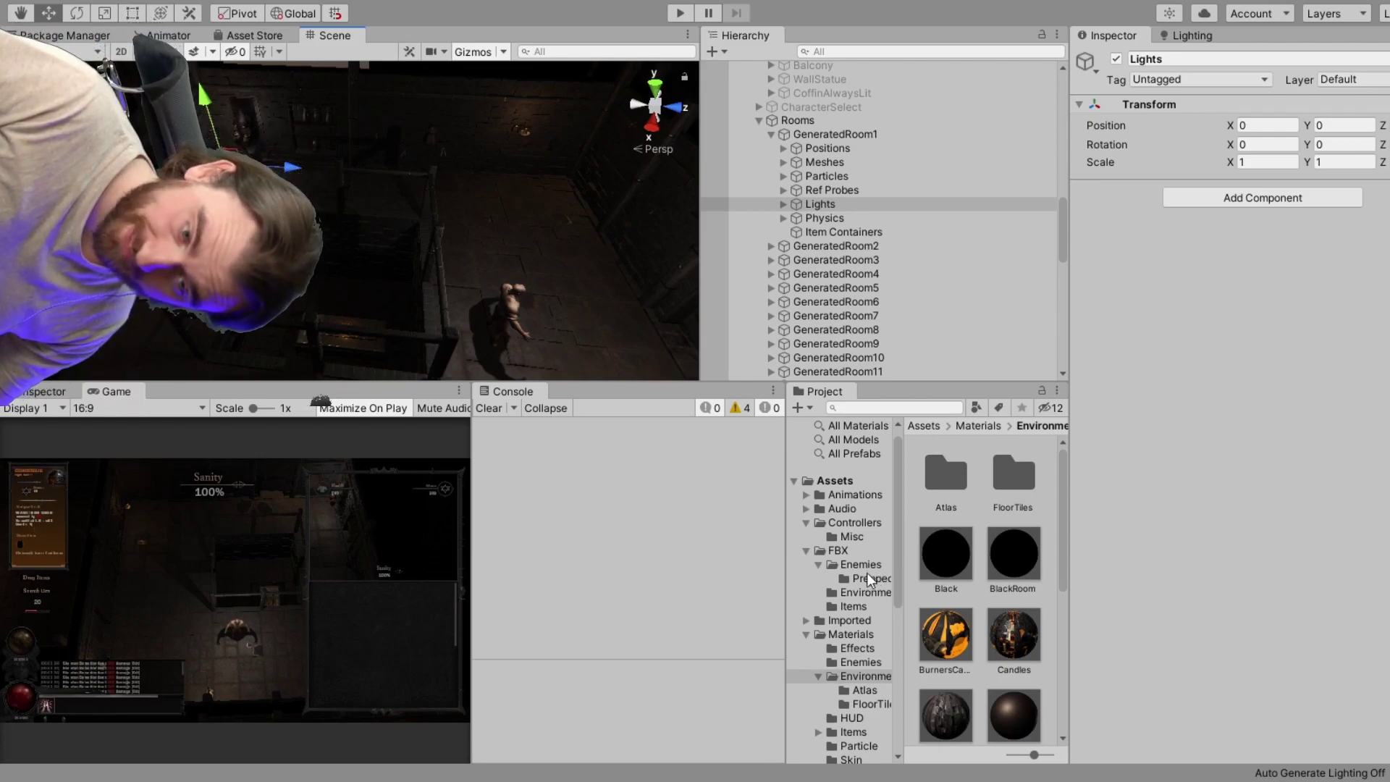
# Browse the models in the FBX Environment folder and widen the Project window and its folder tree.
pyautogui.click(863, 592)
pyautogui.scroll(-2, 1005, 578)
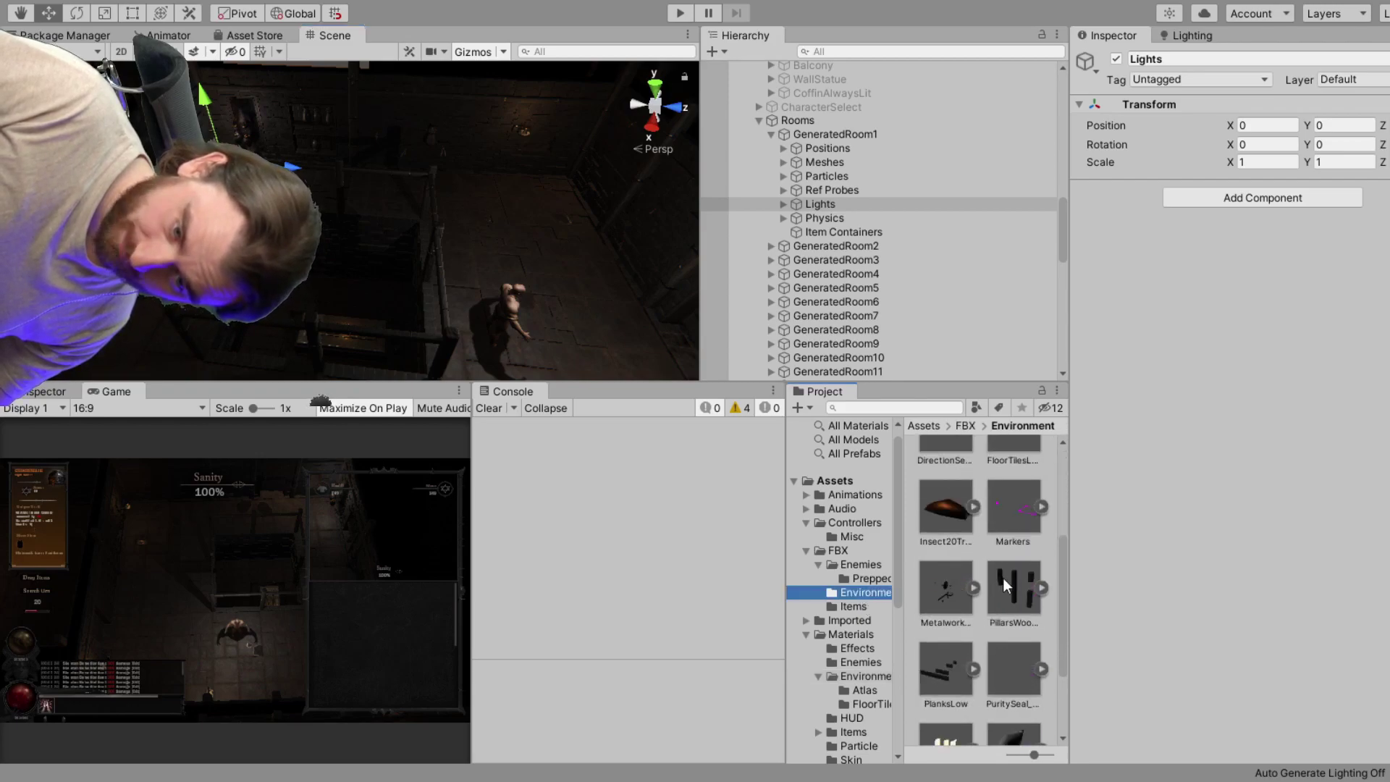
pyautogui.scroll(-3, 1005, 578)
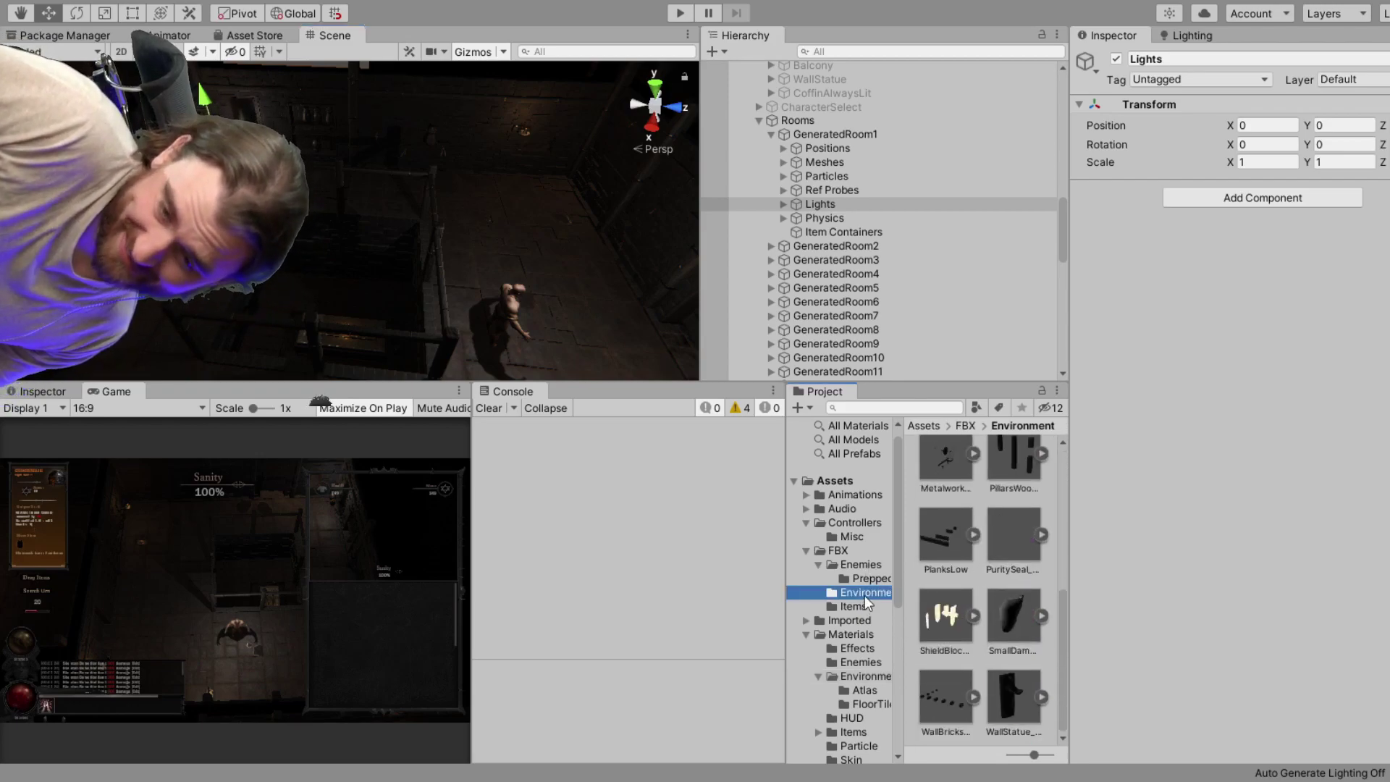
pyautogui.scroll(-3, 866, 601)
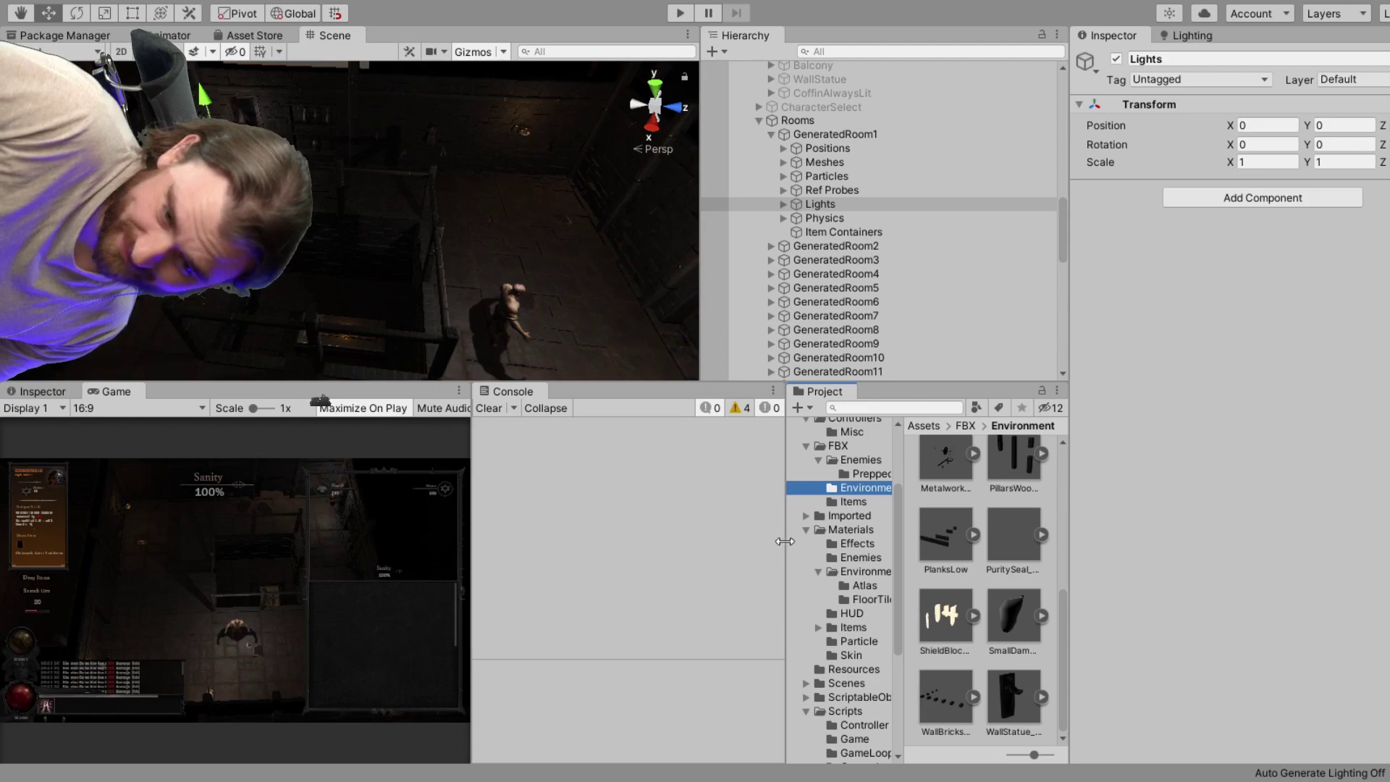
pyautogui.moveTo(785, 541); pyautogui.dragTo(700, 542)
pyautogui.moveTo(814, 551); pyautogui.dragTo(866, 541)
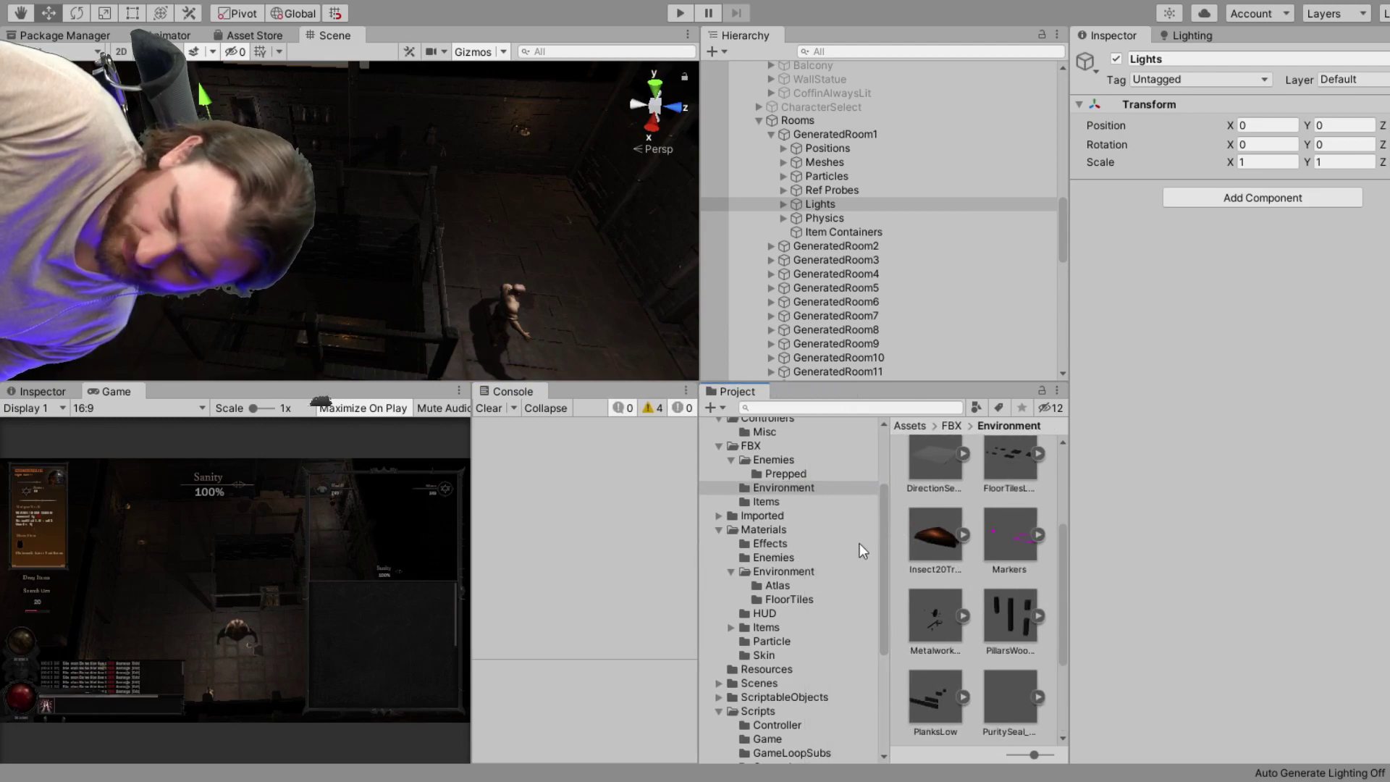
# Inspect the CryptAtlas material and its preview in the Atlas folder of the Environment materials.
pyautogui.click(781, 569)
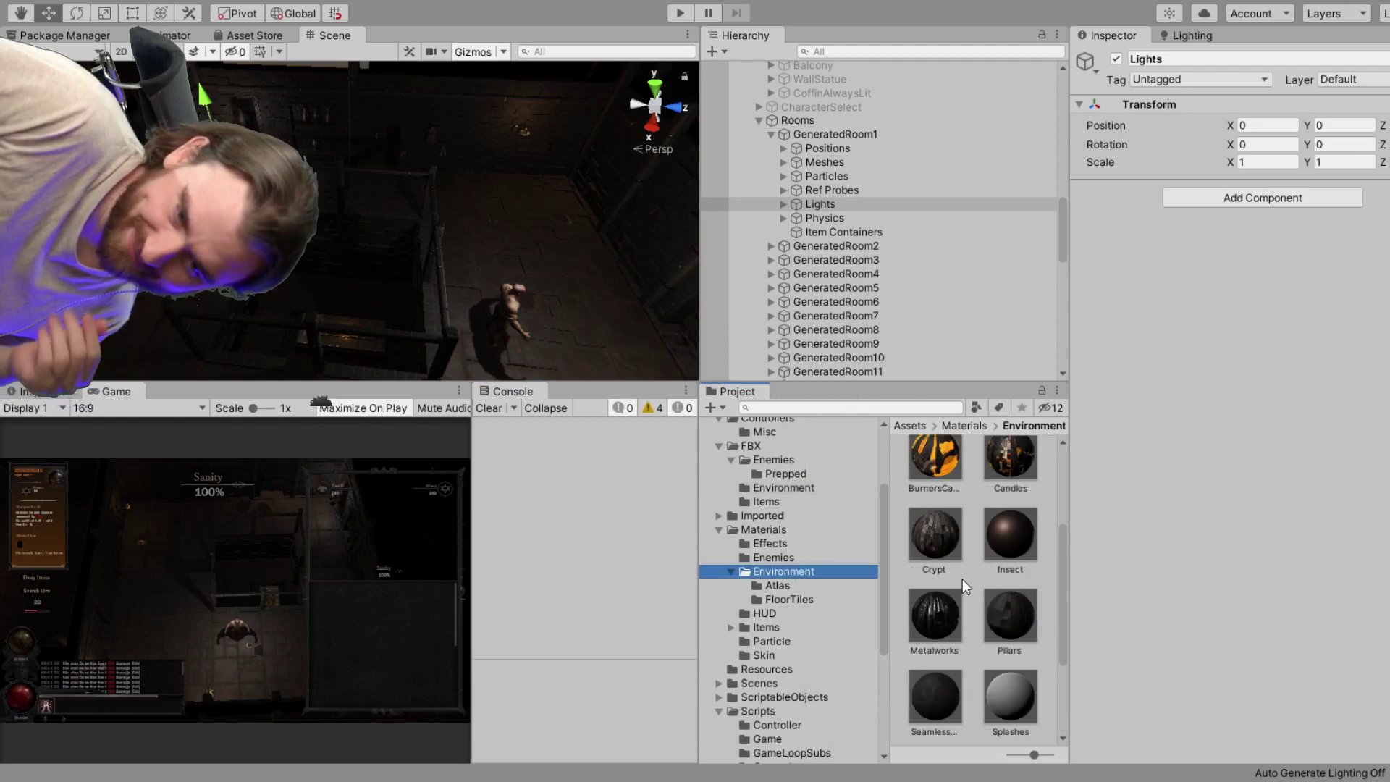
pyautogui.doubleClick(932, 481)
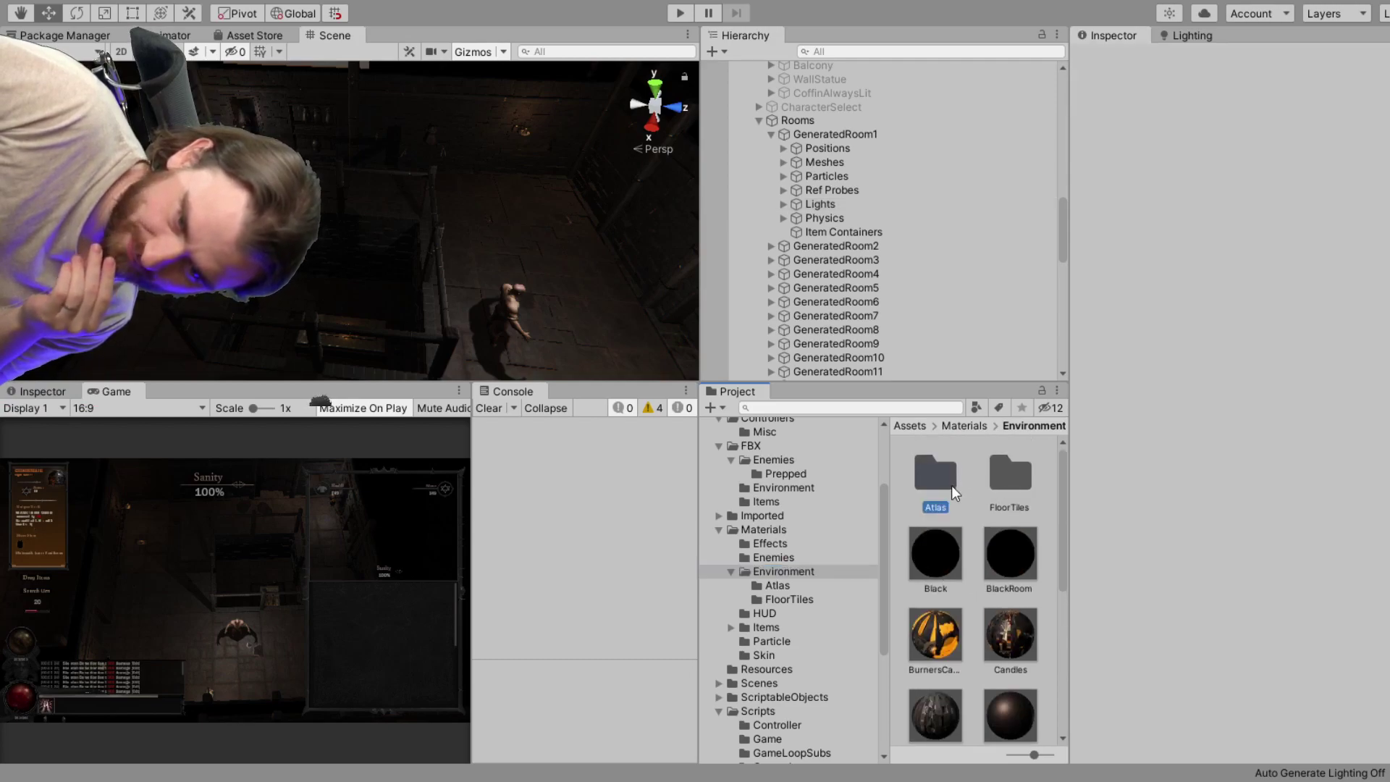
pyautogui.click(933, 481)
pyautogui.moveTo(1244, 605); pyautogui.dragTo(1349, 658)
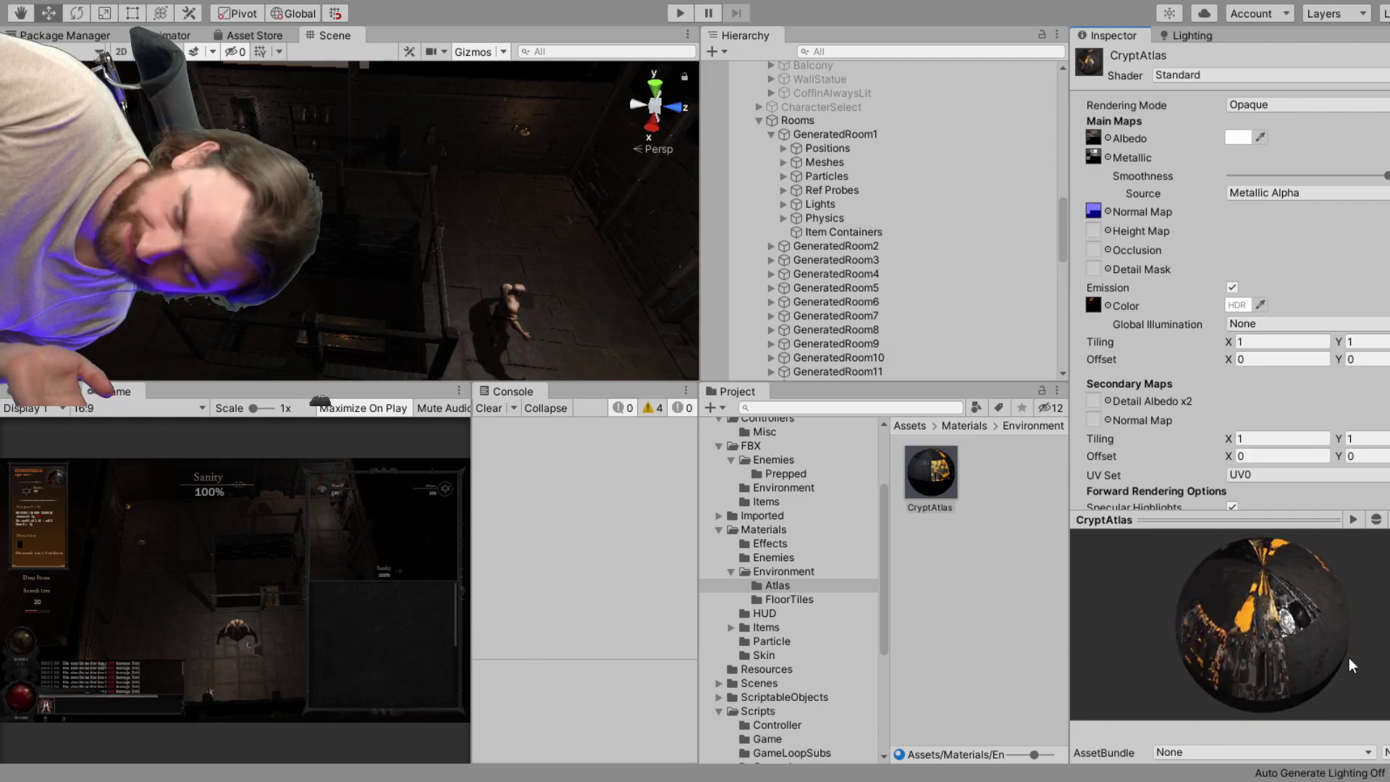
# Expand GeneratedRoom1's Meshes group and examine the extent of the CryptAtlas mesh in the scene.
pyautogui.click(784, 161)
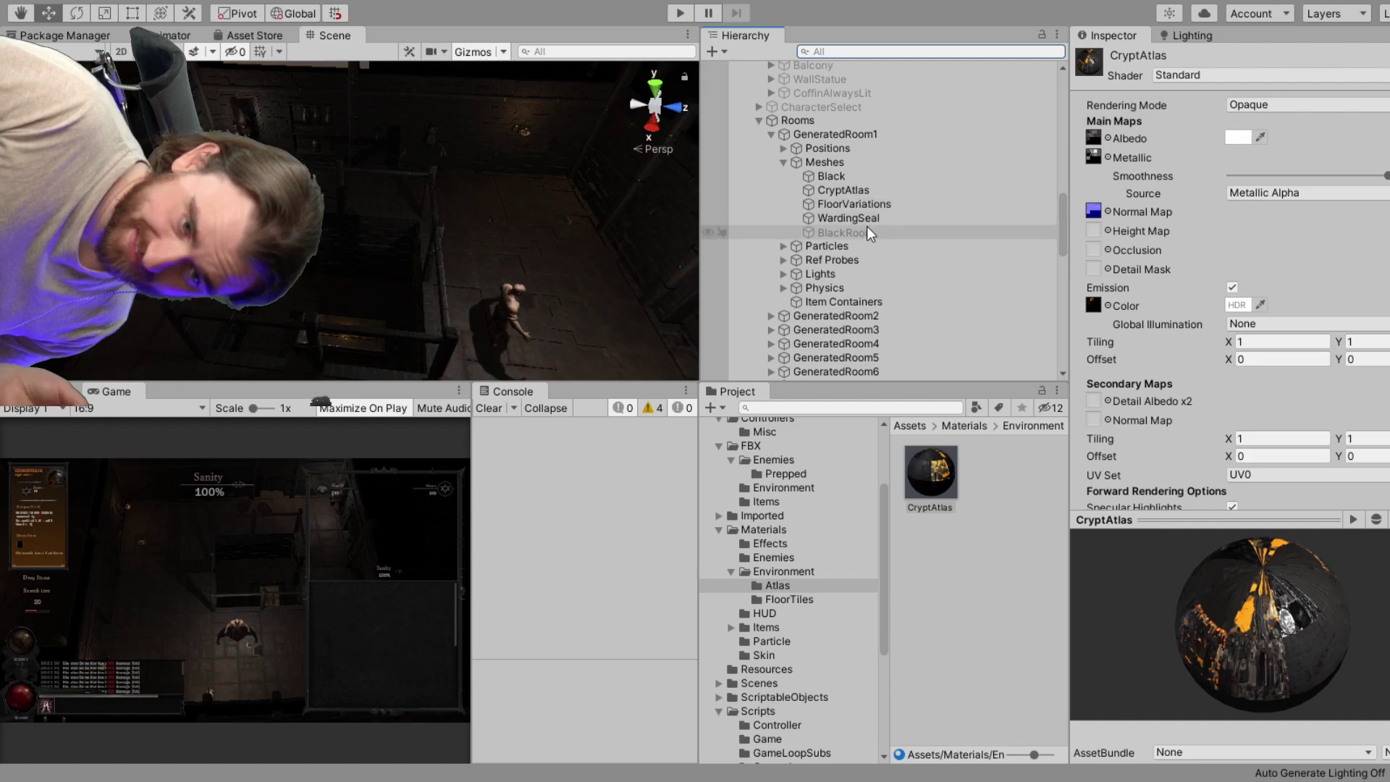
pyautogui.click(871, 192)
pyautogui.scroll(-3, 509, 255)
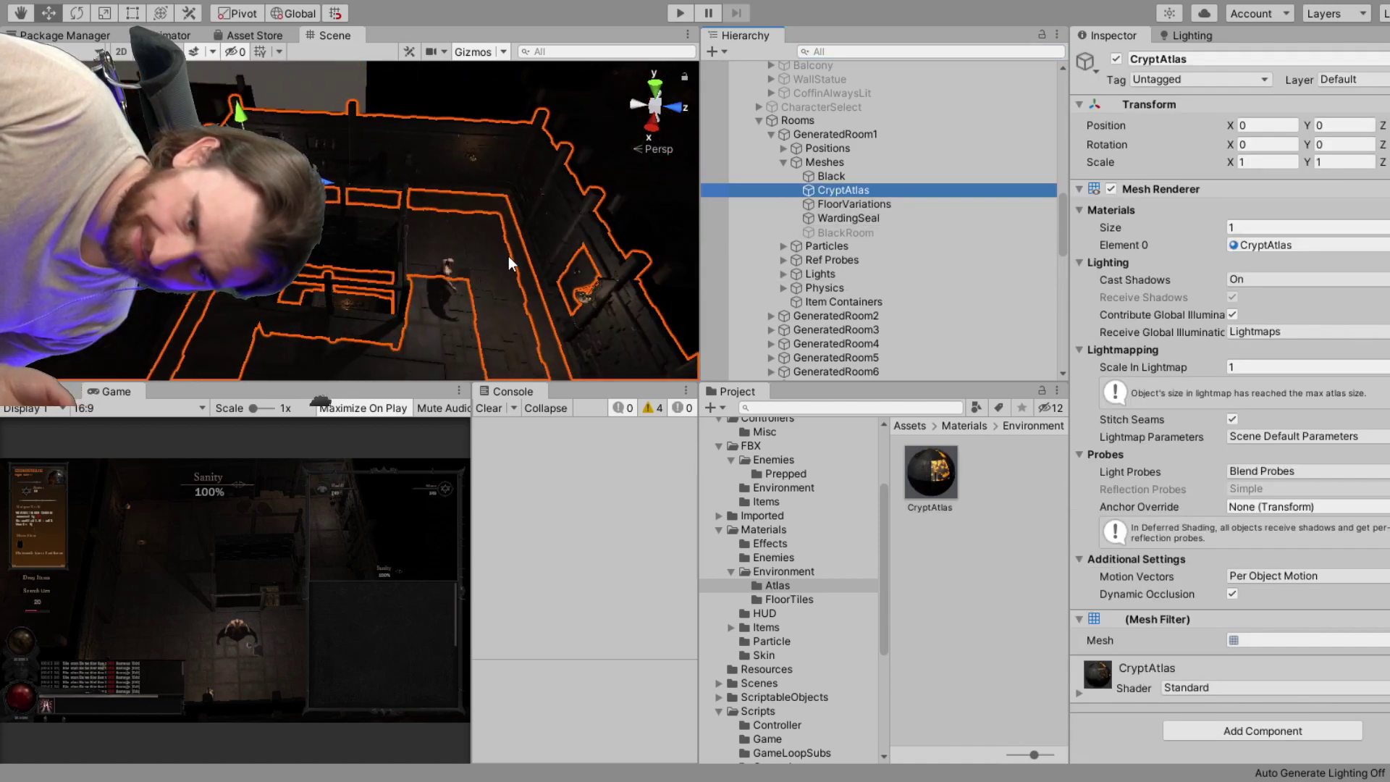
pyautogui.keyDown('alt'); pyautogui.moveTo(311, 286); pyautogui.dragTo(276, 310); pyautogui.keyUp('alt')
pyautogui.moveTo(276, 310); pyautogui.dragTo(271, 107, button='right')
pyautogui.click(271, 107)
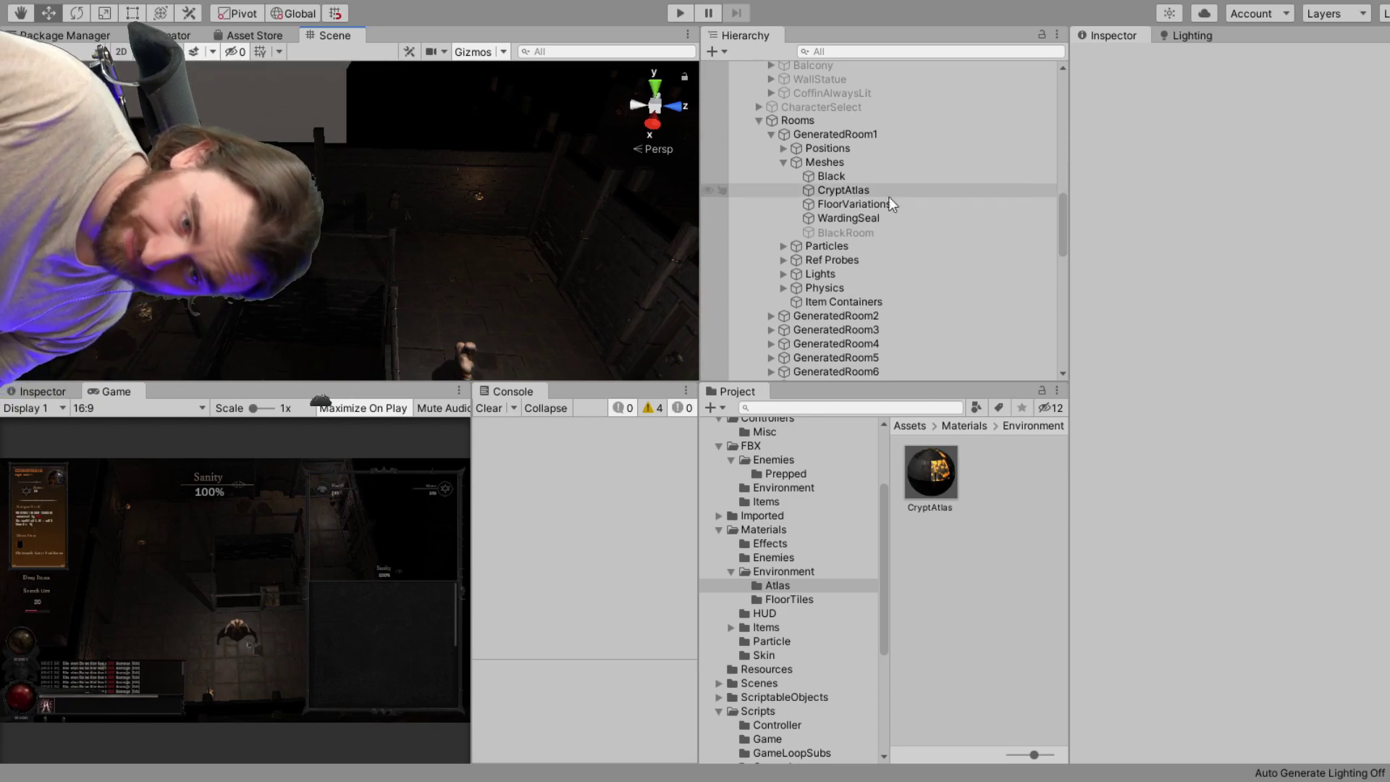
# Examine the CryptAtlas vertex and triangle figures in GeneratedRoom1's Statistics.
pyautogui.click(845, 162)
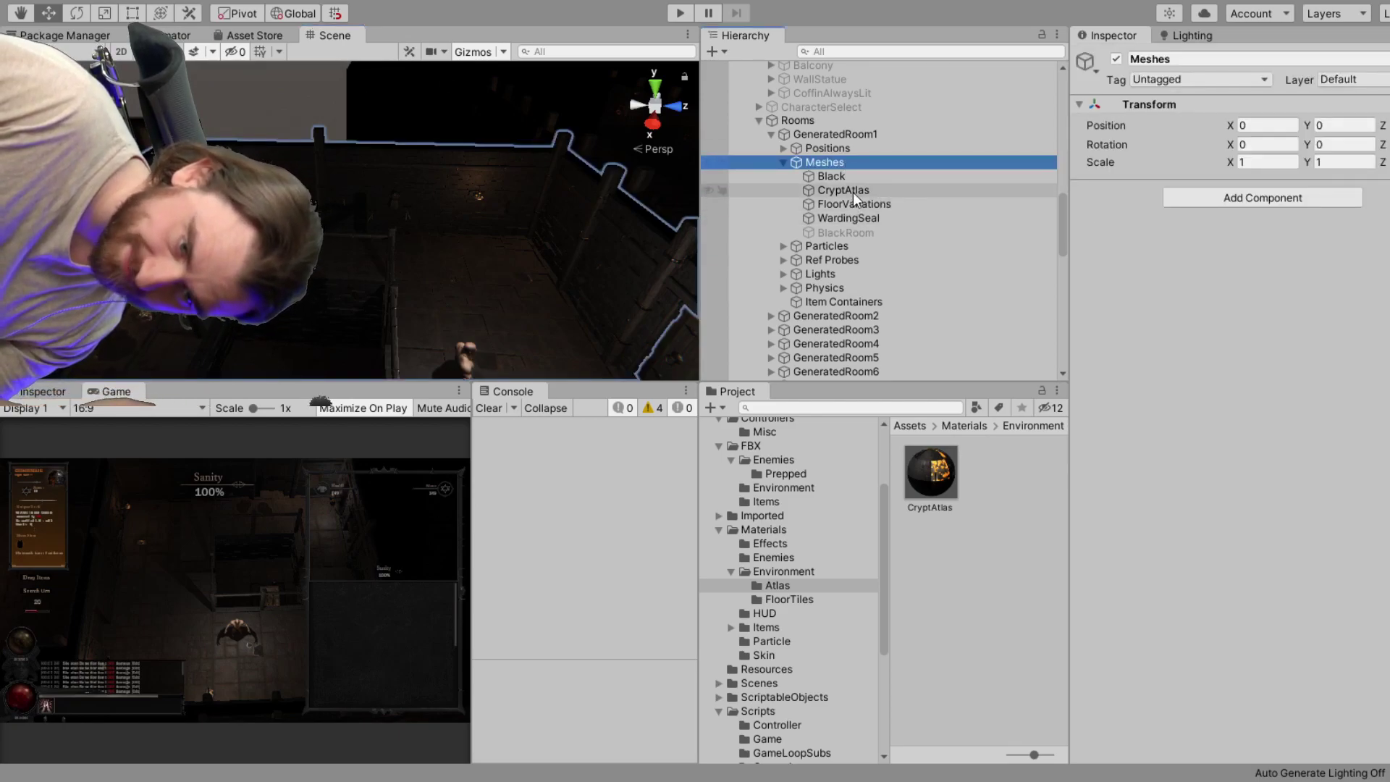
pyautogui.click(840, 134)
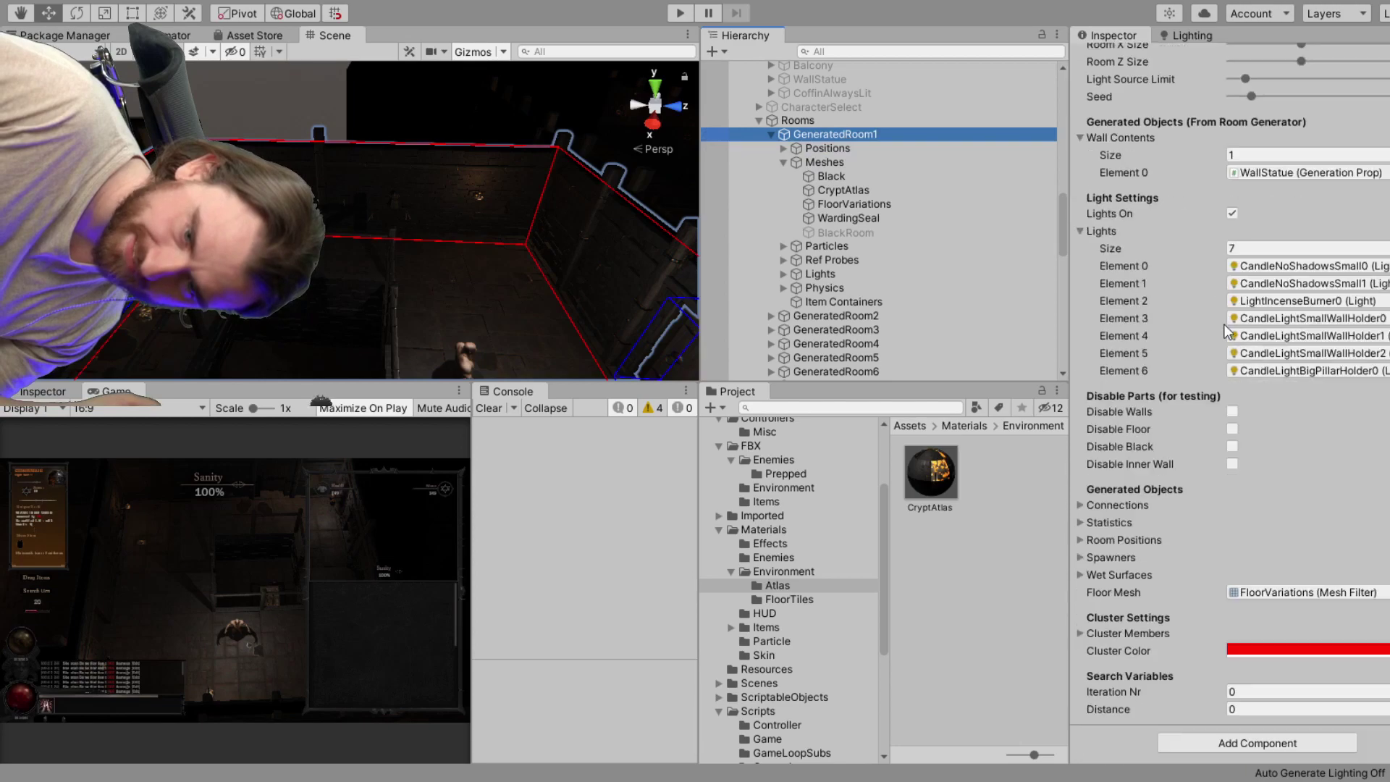
pyautogui.click(1081, 523)
pyautogui.scroll(-3, 1081, 524)
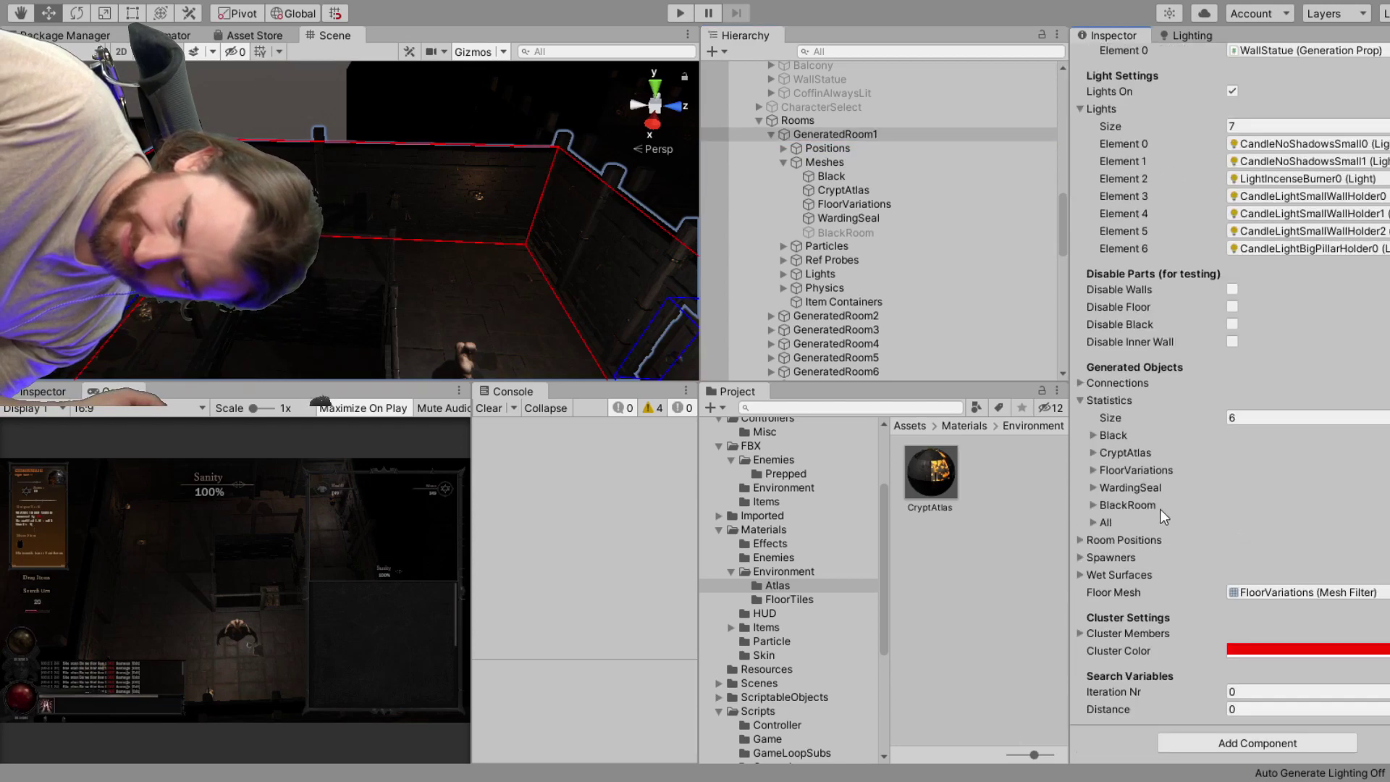
pyautogui.click(1093, 453)
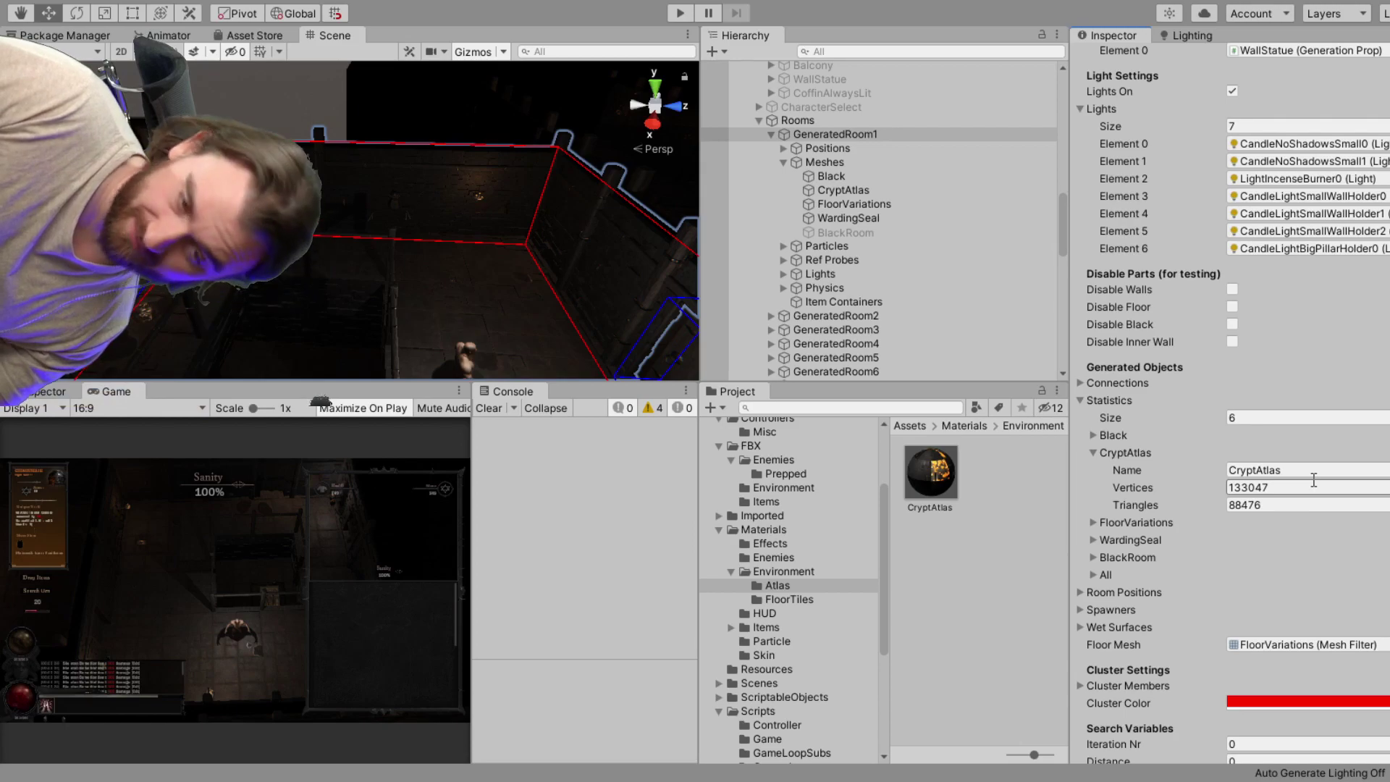
# Expand CameraHolder and review the camera and post-processing settings of MainCamera.
pyautogui.scroll(10, 958, 239)
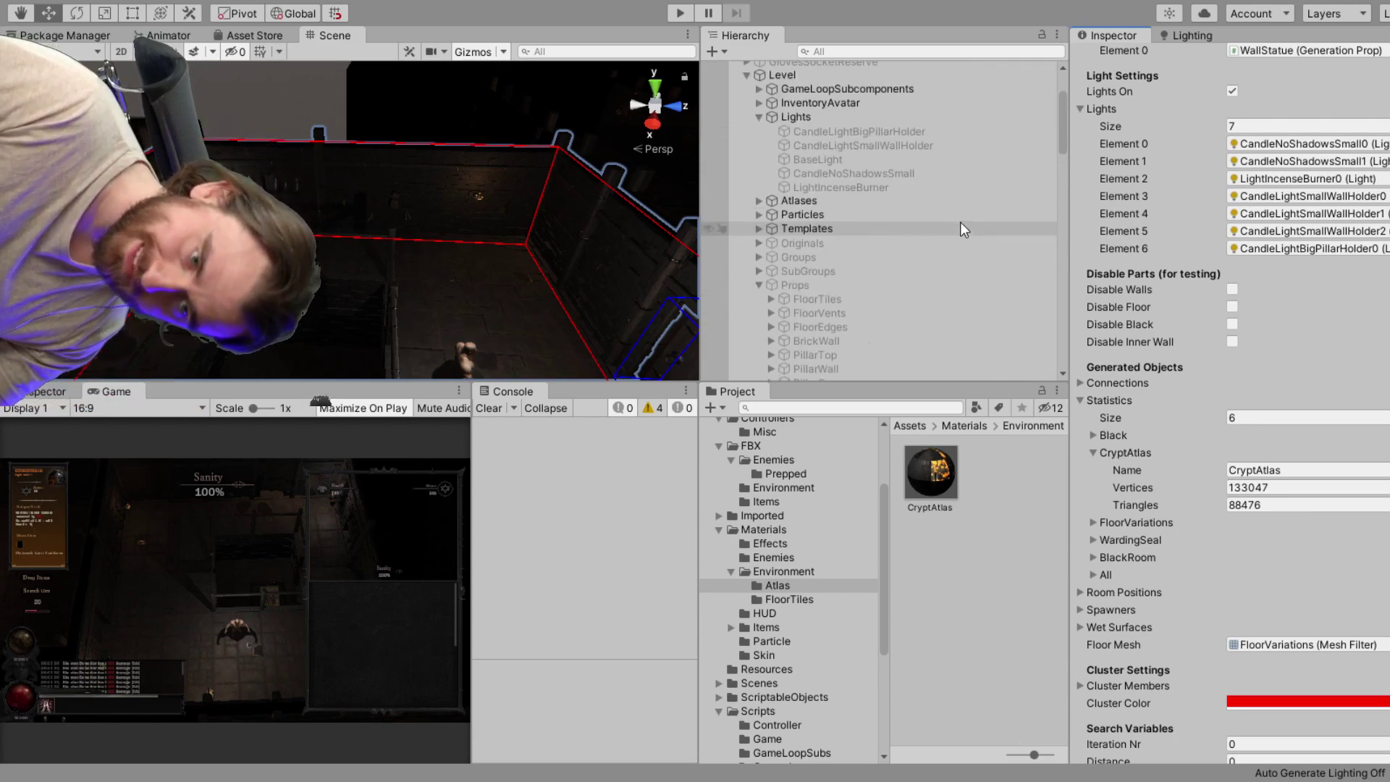
pyautogui.click(854, 94)
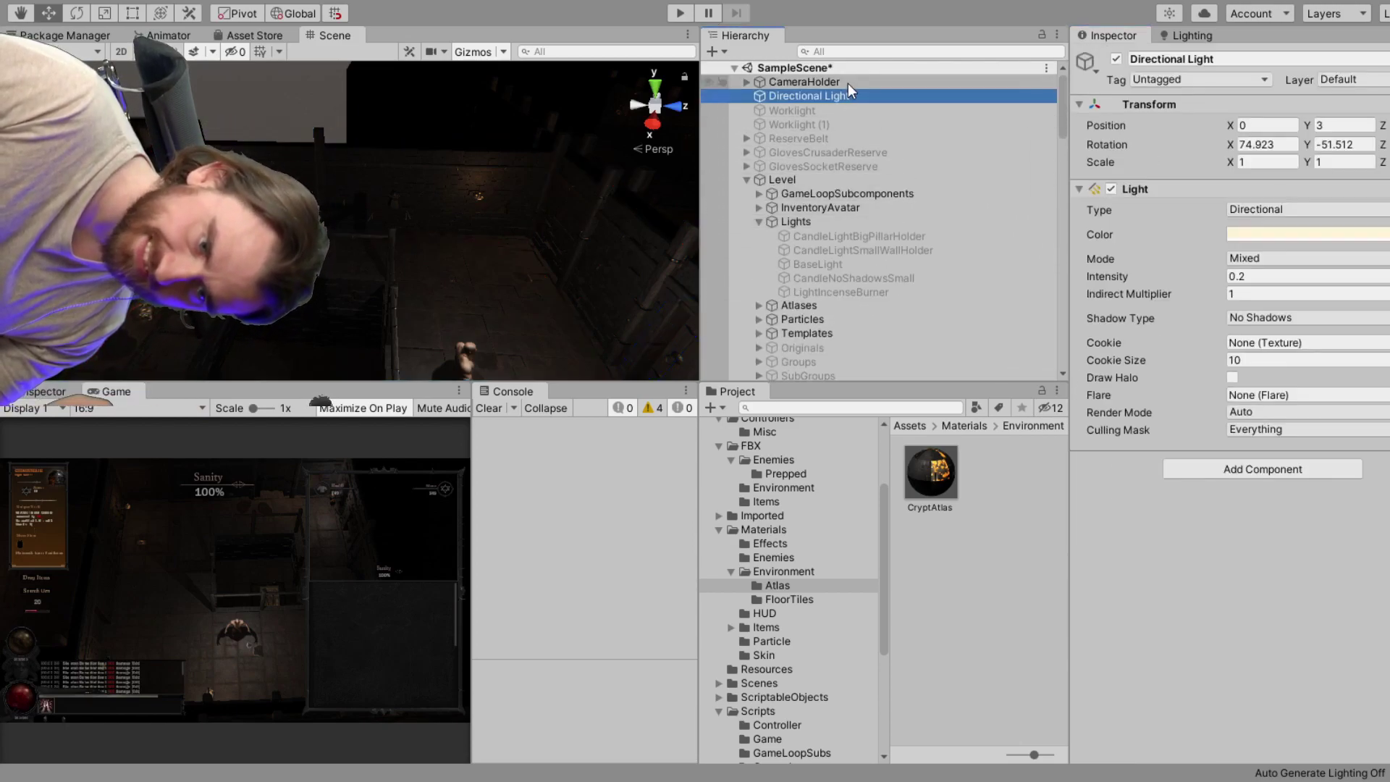
pyautogui.click(849, 83)
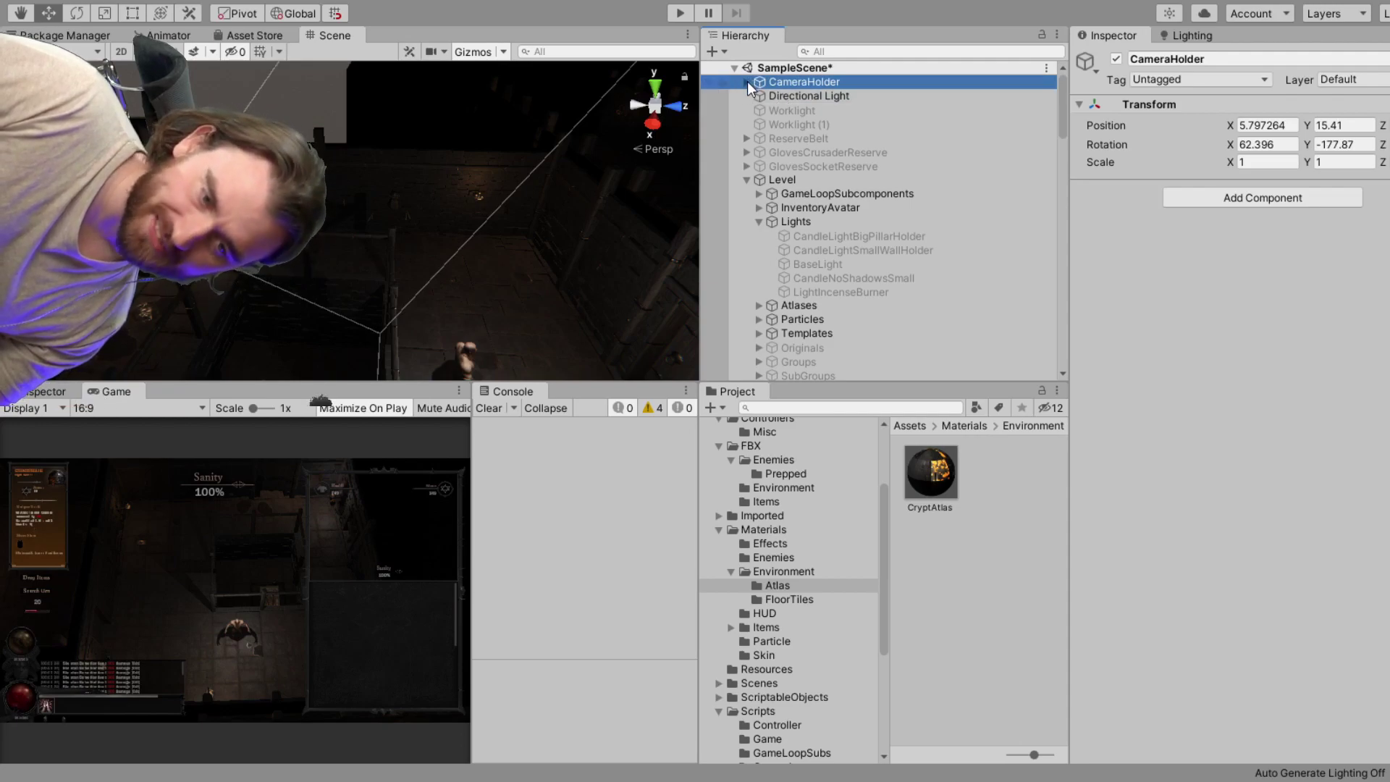
pyautogui.click(746, 82)
pyautogui.click(815, 94)
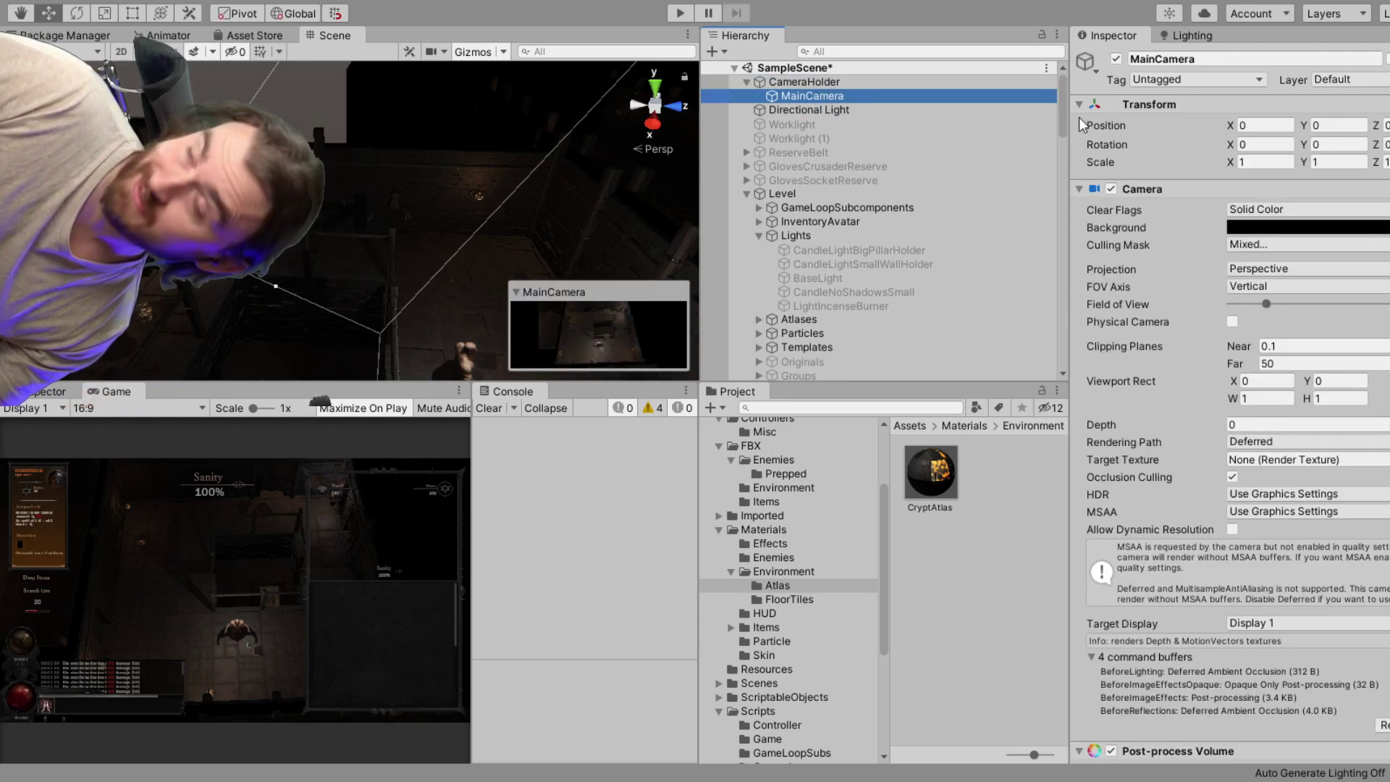
pyautogui.scroll(-15, 1231, 148)
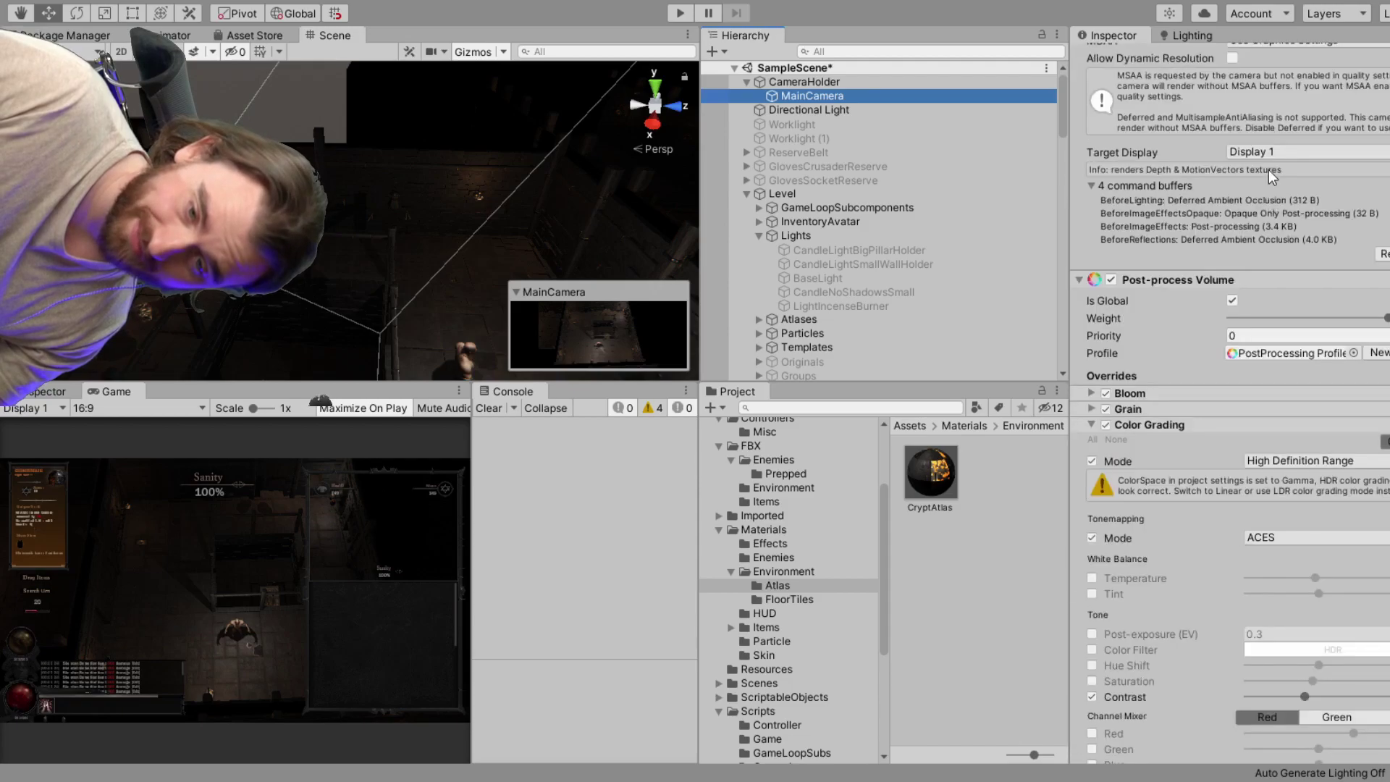
pyautogui.scroll(10, 1142, 432)
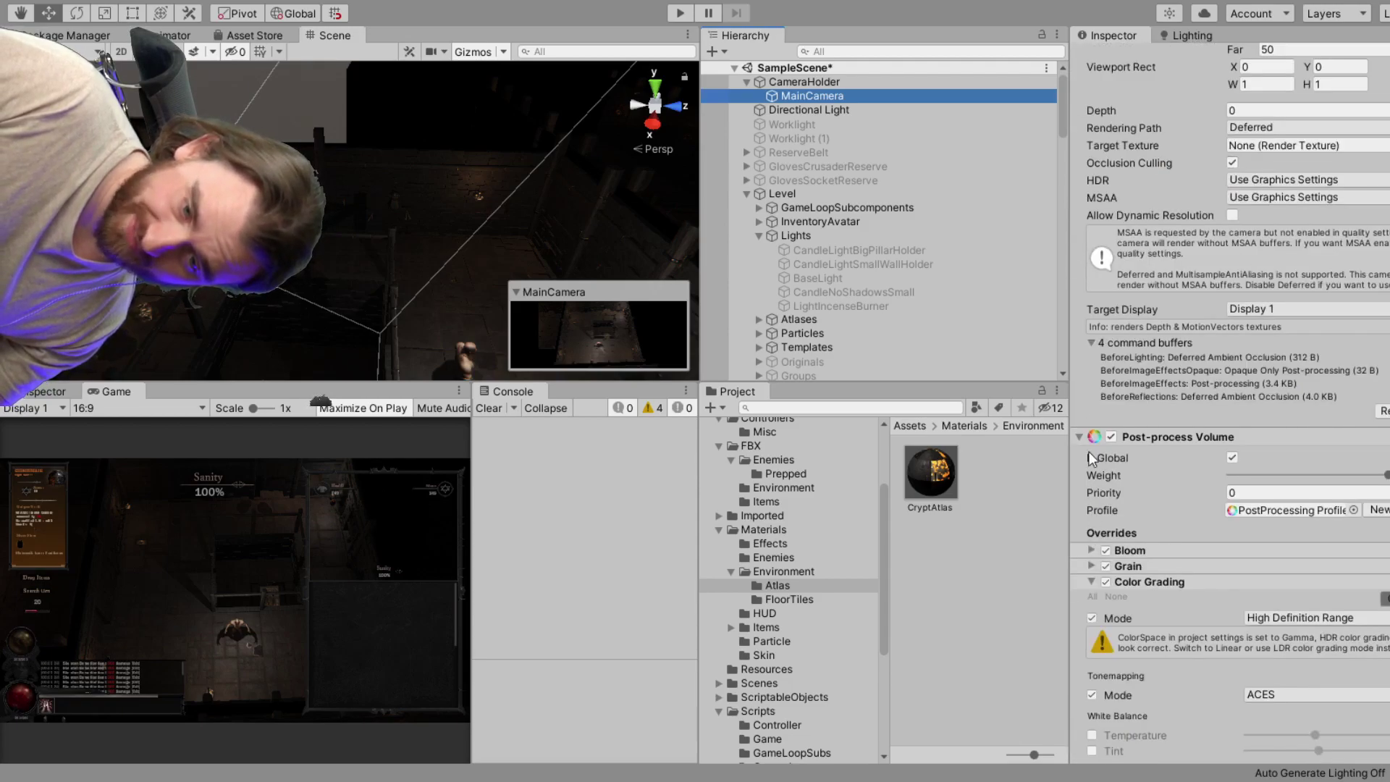
# Collapse MainCamera's Post-process Volume and Post-process Layer components and review the camera's Depth and Rendering Path.
pyautogui.click(1078, 436)
pyautogui.scroll(-5, 1159, 418)
pyautogui.scroll(5, 1094, 384)
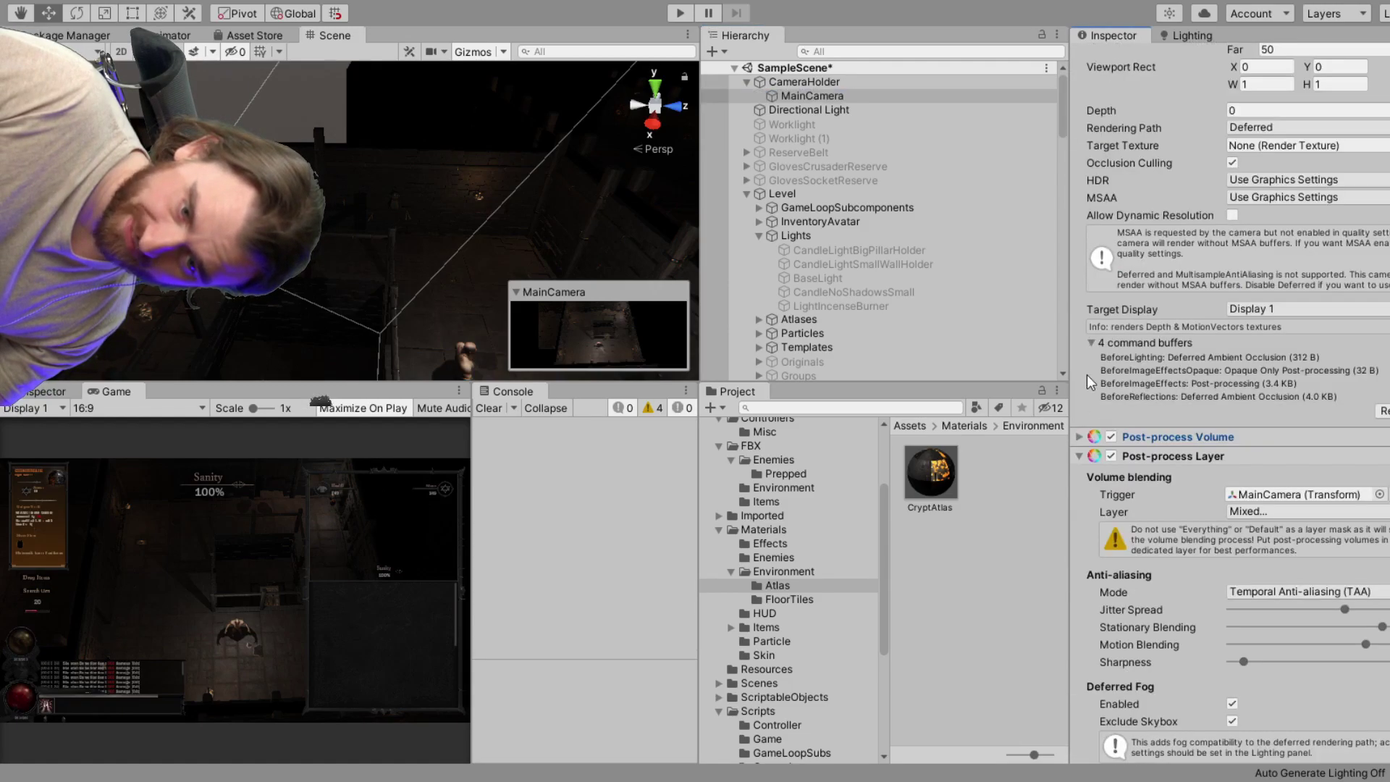
pyautogui.click(1079, 456)
pyautogui.scroll(10, 1275, 407)
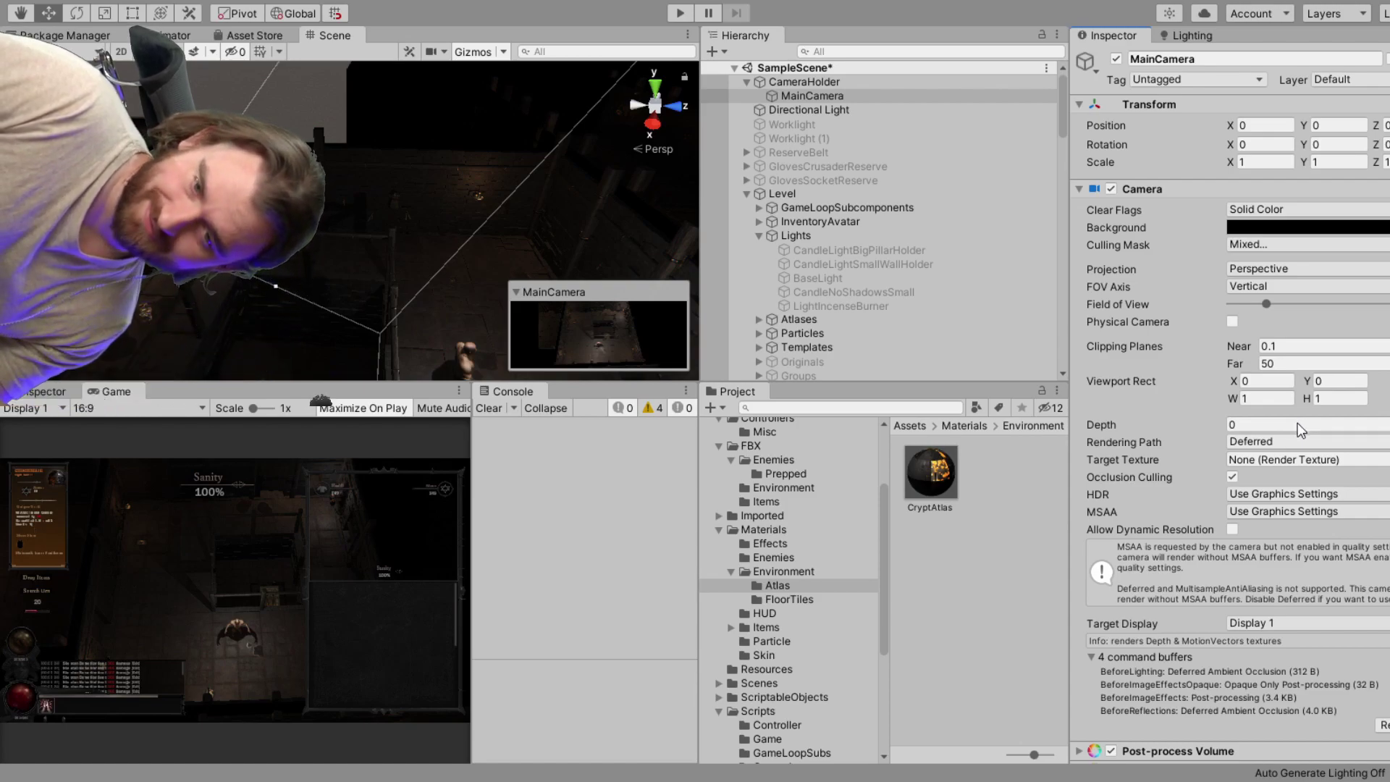
pyautogui.click(1290, 423)
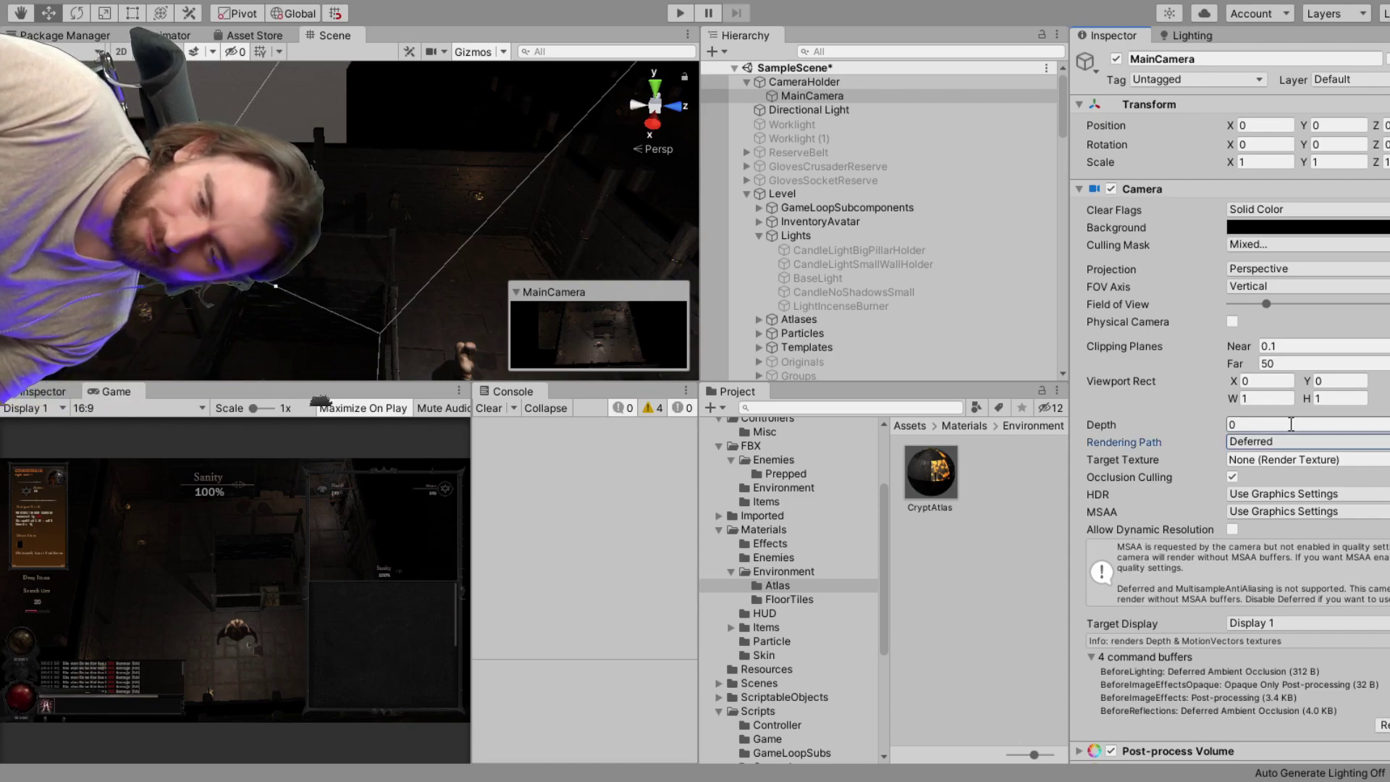
pyautogui.click(1292, 424)
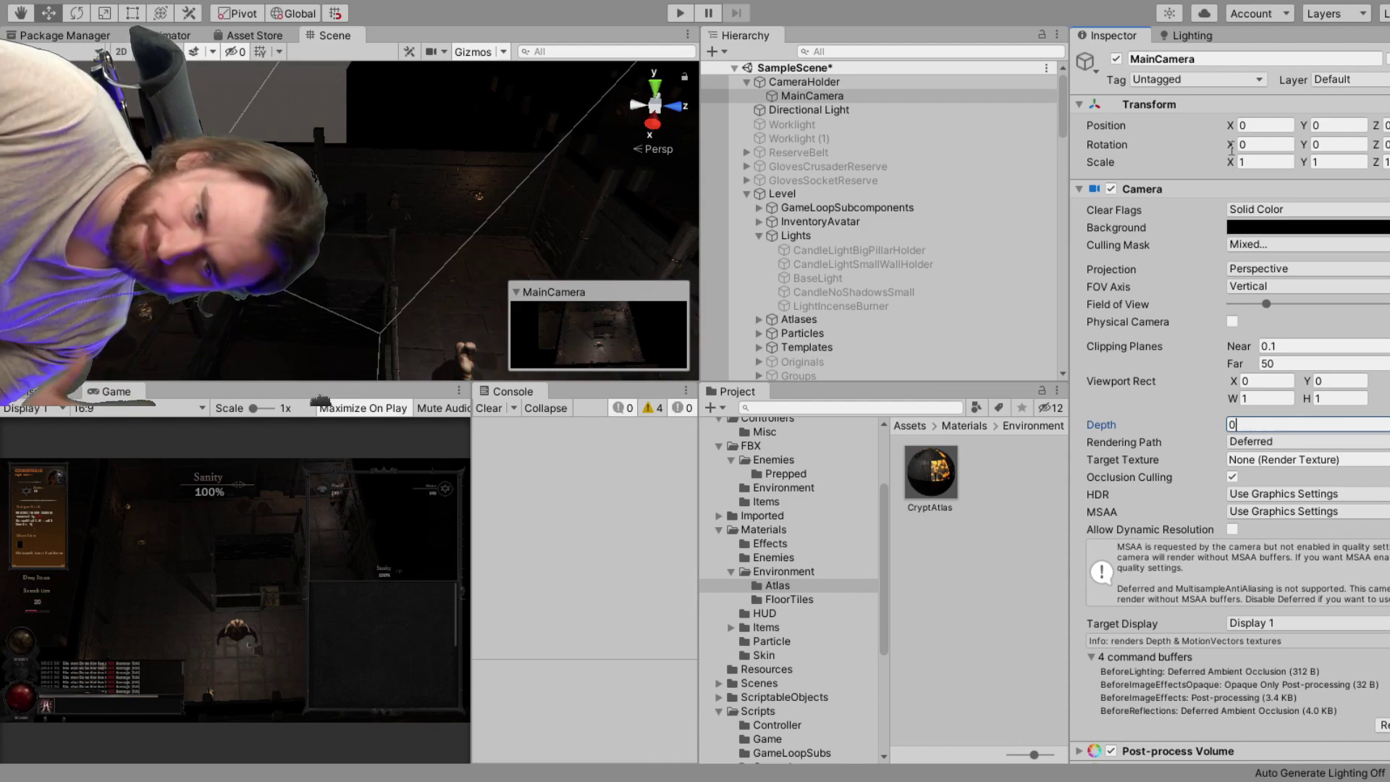
# Check the light settings of CandleLightBigPillarHolder and bring MainCamera's settings back up.
pyautogui.click(838, 250)
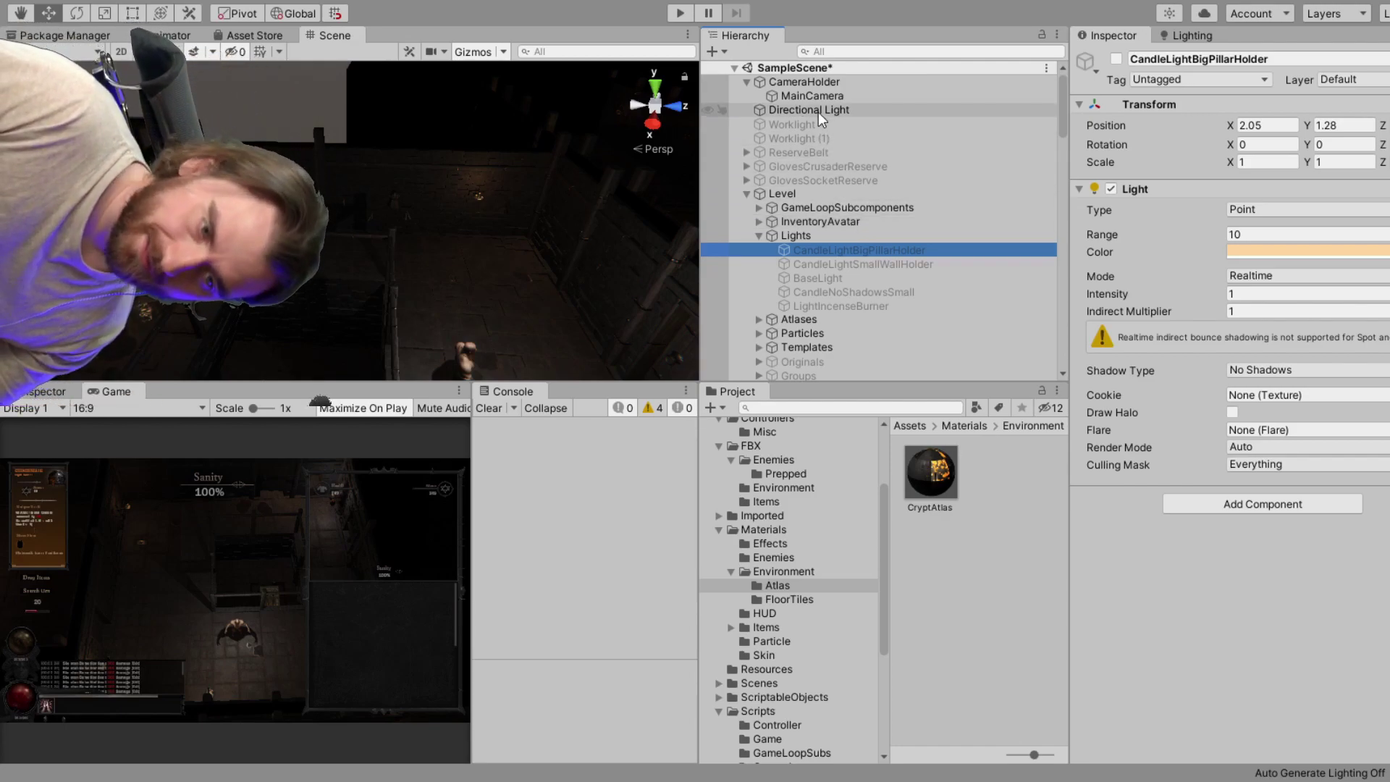
pyautogui.click(837, 94)
pyautogui.scroll(-10, 1260, 253)
pyautogui.scroll(10, 1280, 265)
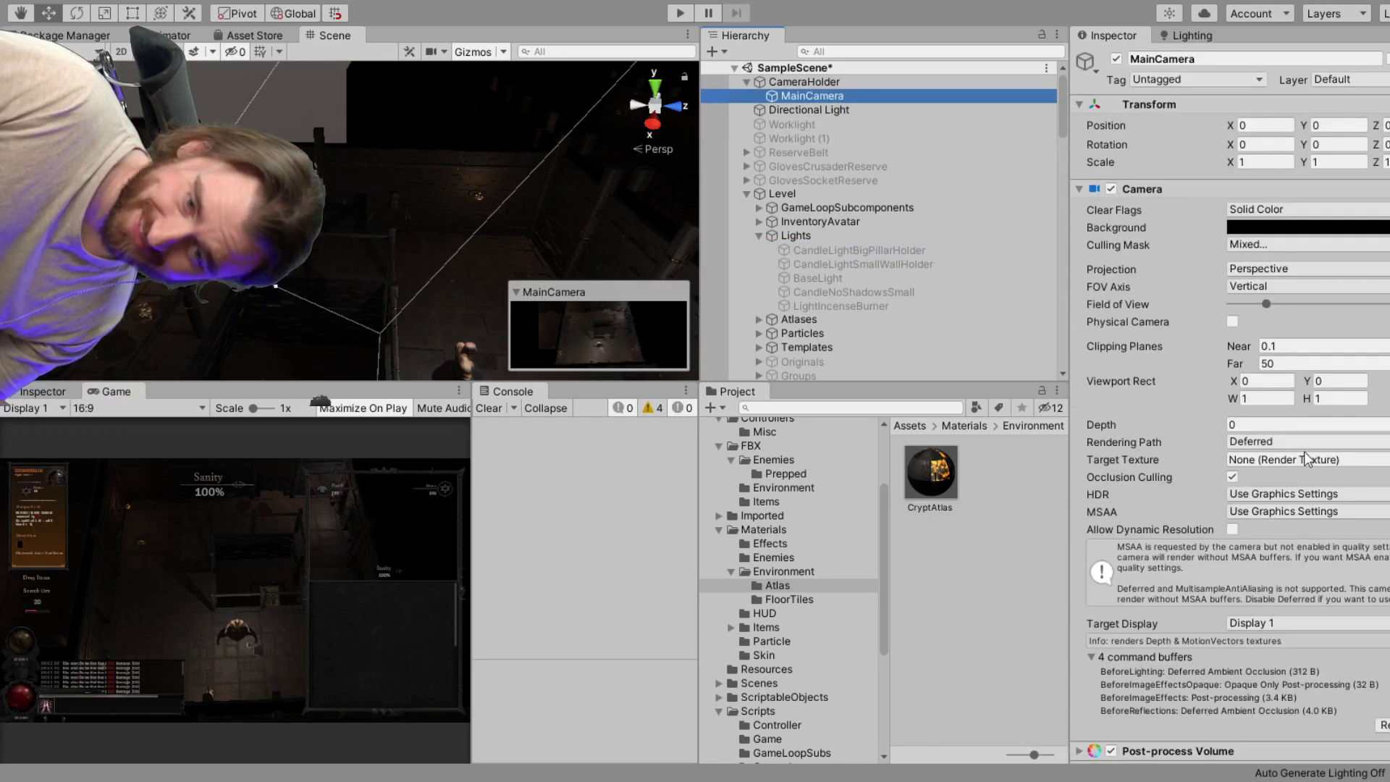
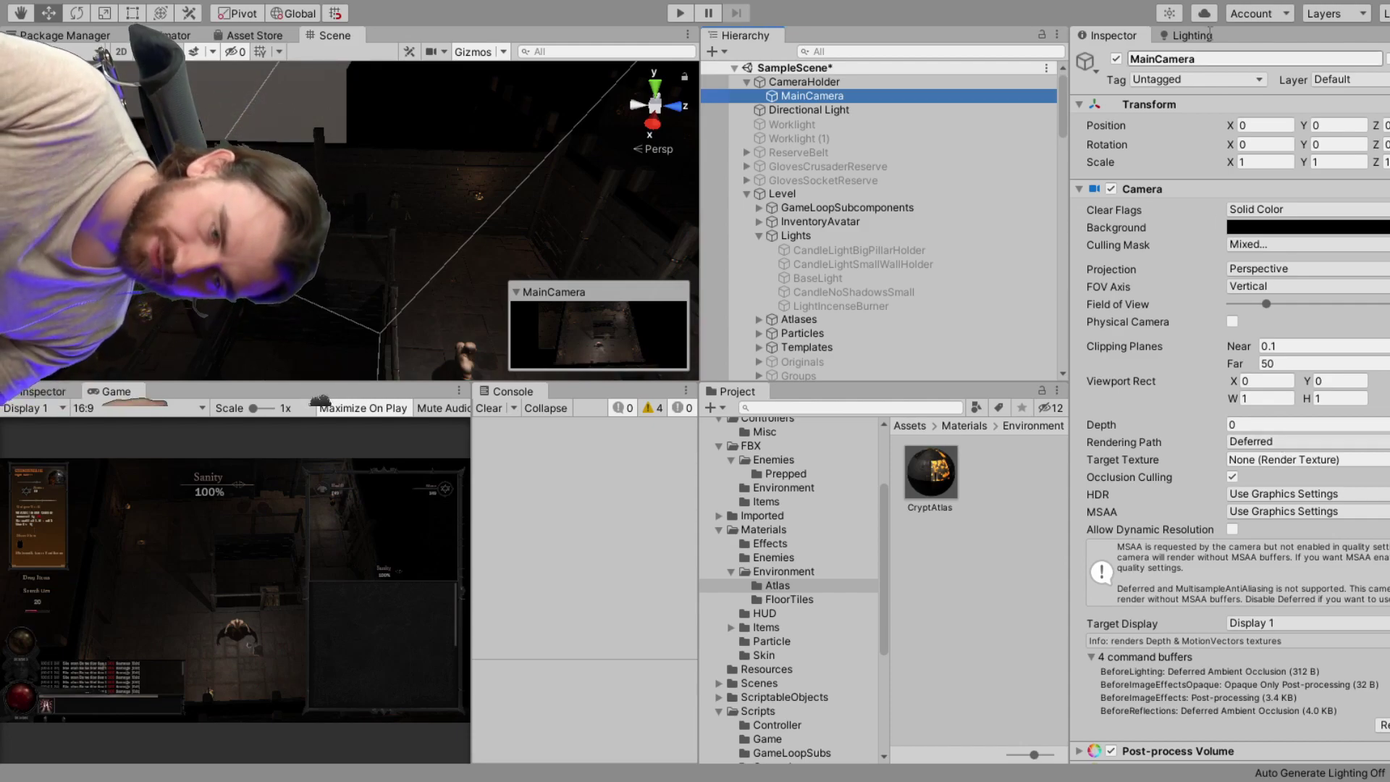
# Run the game in Play mode, display the rendering statistics and walk the character beside the railed pit.
pyautogui.click(676, 15)
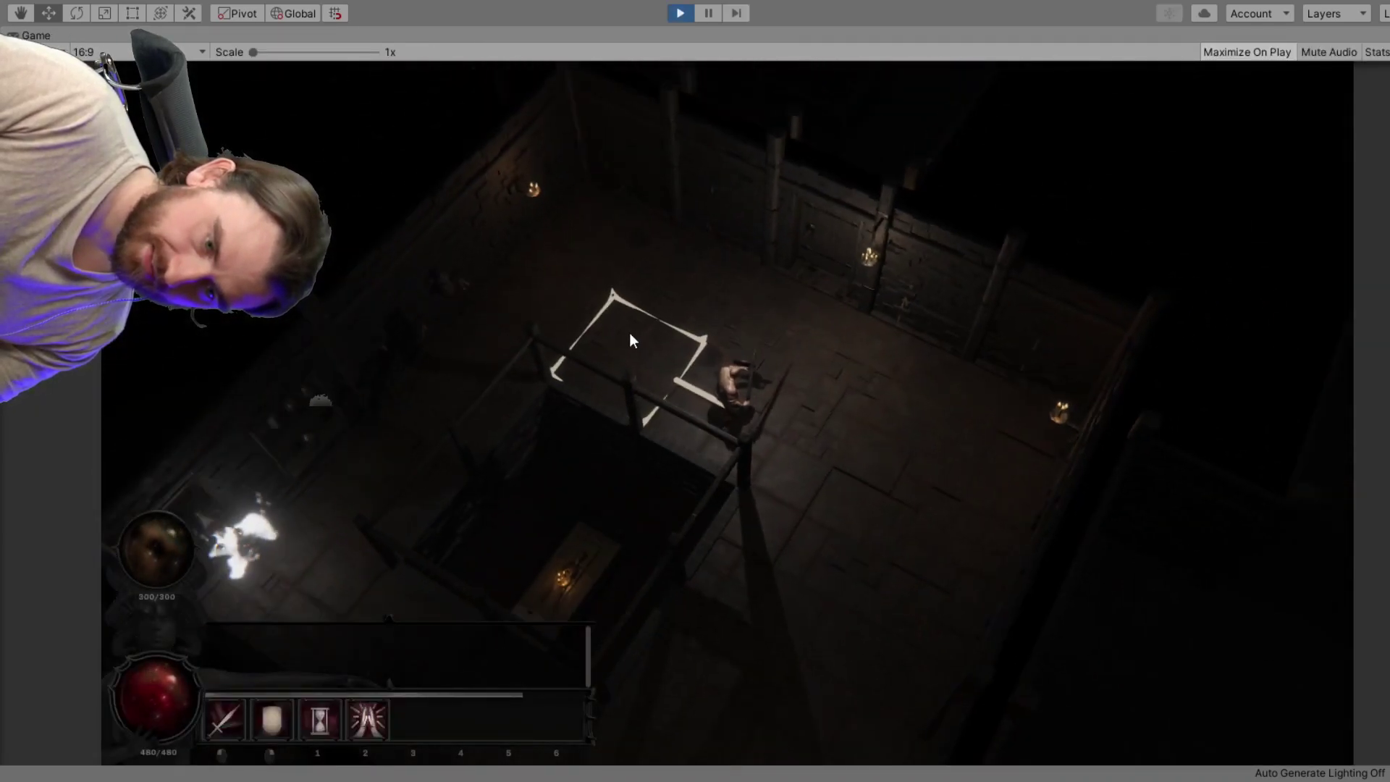
pyautogui.click(1376, 53)
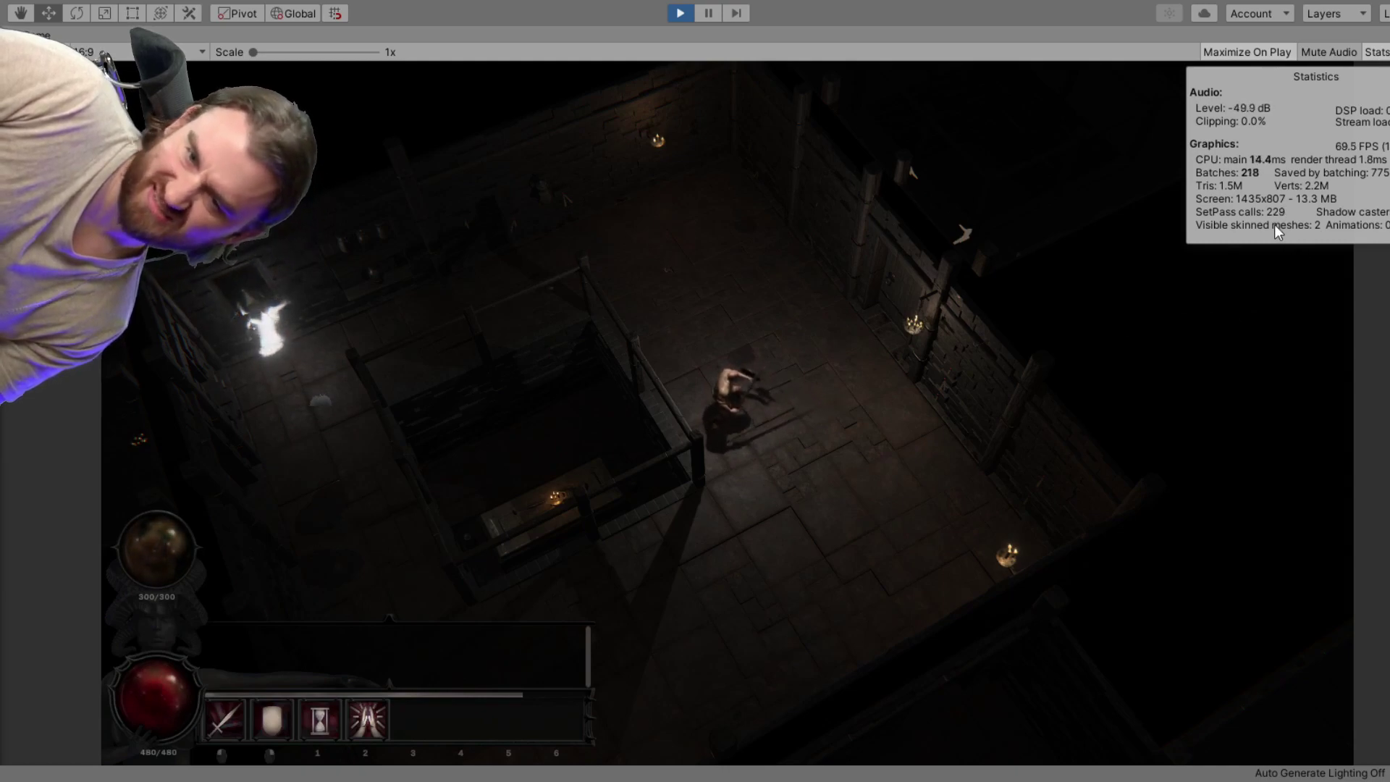
pyautogui.click(691, 279)
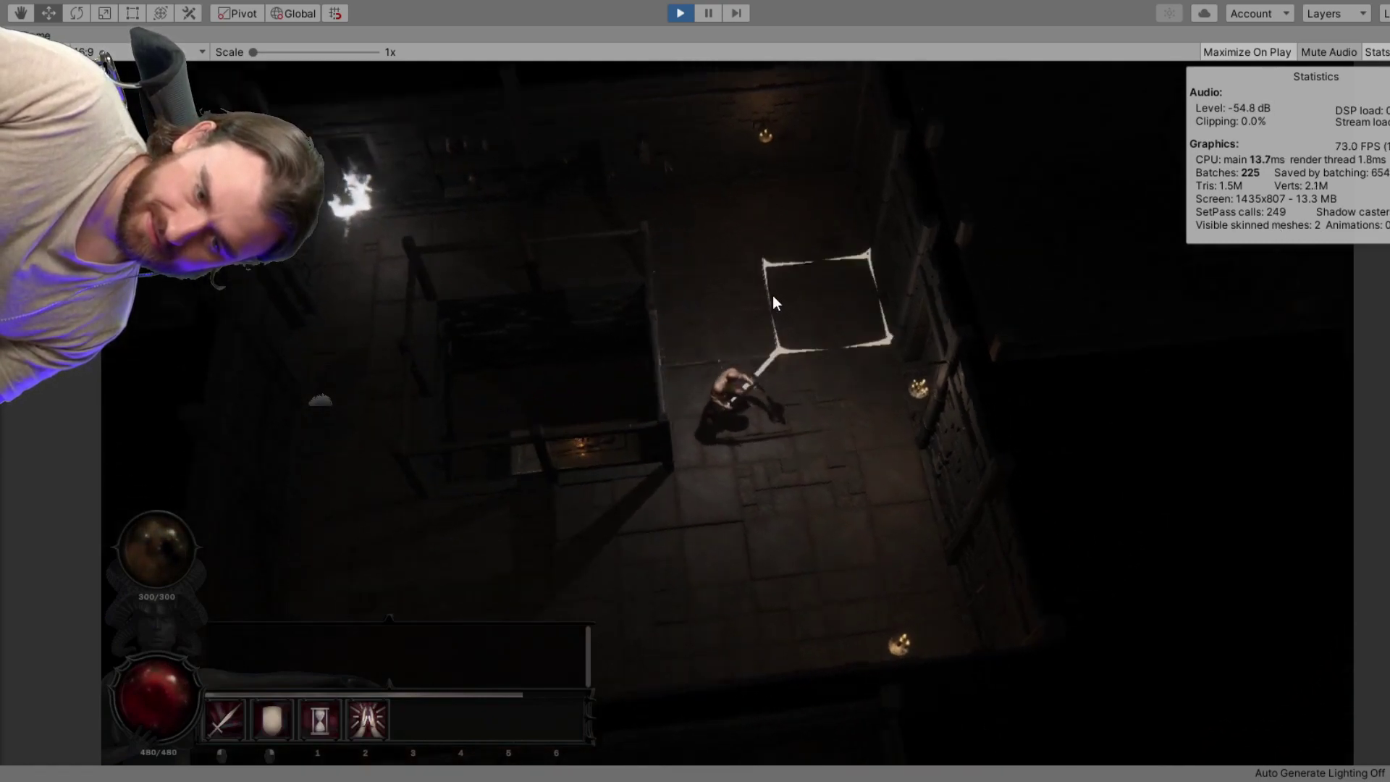
pyautogui.click(804, 386)
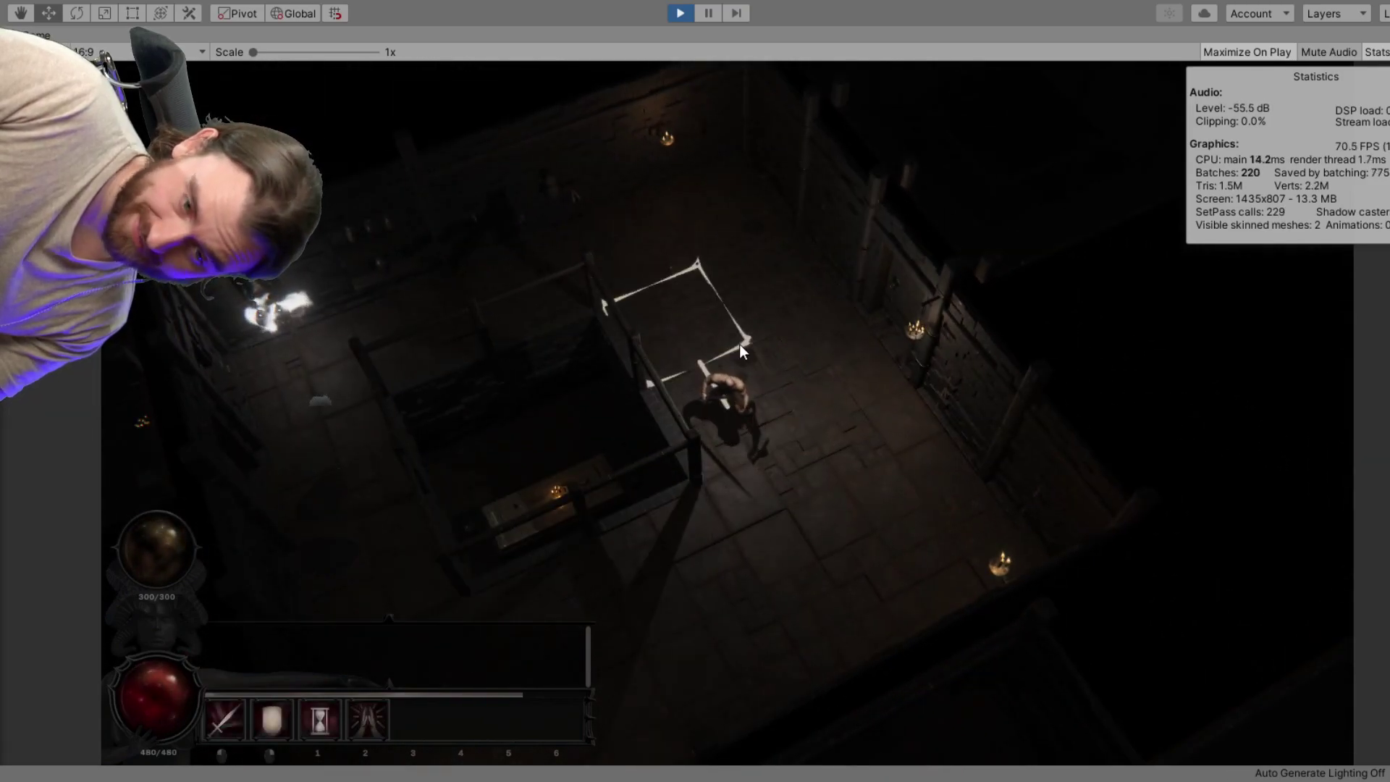
pyautogui.click(740, 344)
pyautogui.moveTo(768, 340); pyautogui.dragTo(745, 336, button='middle')
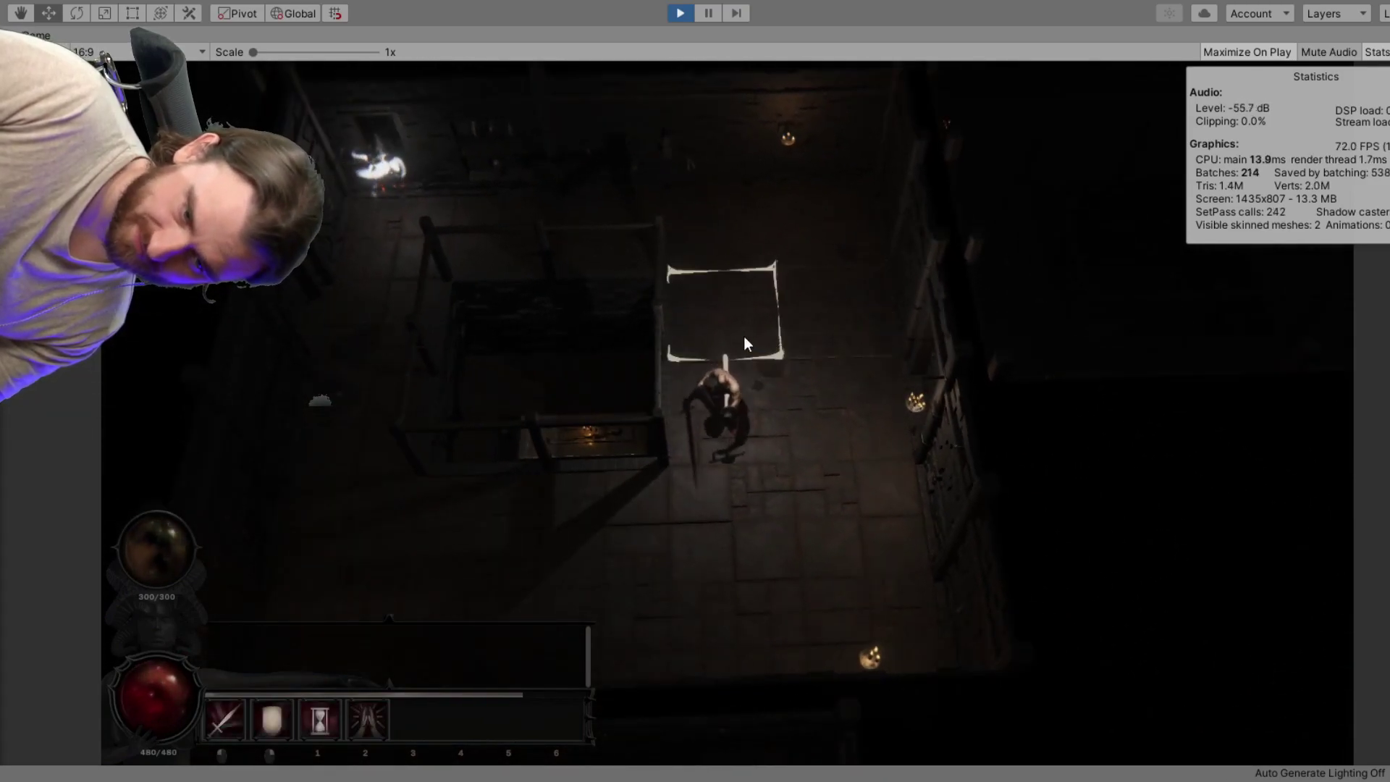
# Examine the rendering statistics while viewing the candlelit room from different distances and angles.
pyautogui.scroll(3, 743, 336)
pyautogui.scroll(-2, 742, 335)
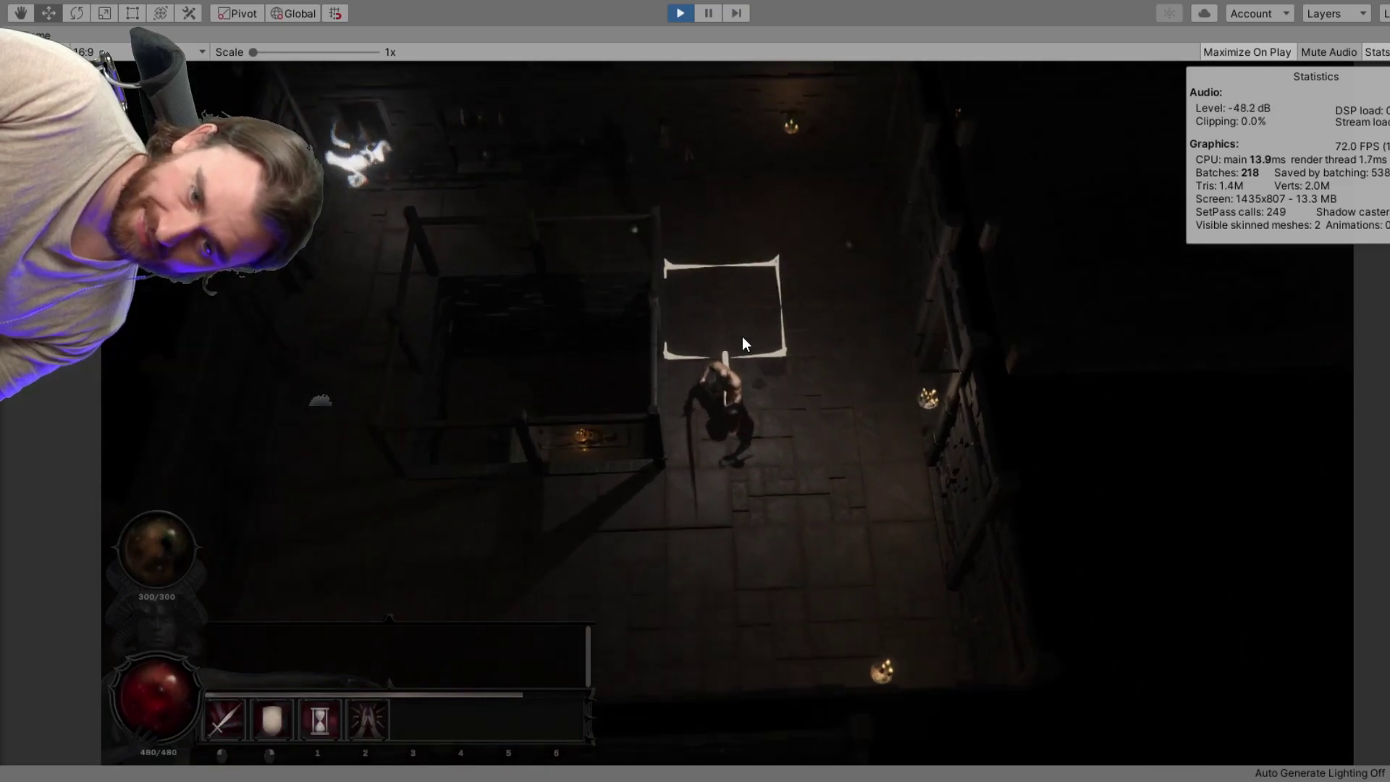
pyautogui.scroll(2, 741, 336)
pyautogui.scroll(-3, 742, 338)
pyautogui.scroll(-1, 743, 340)
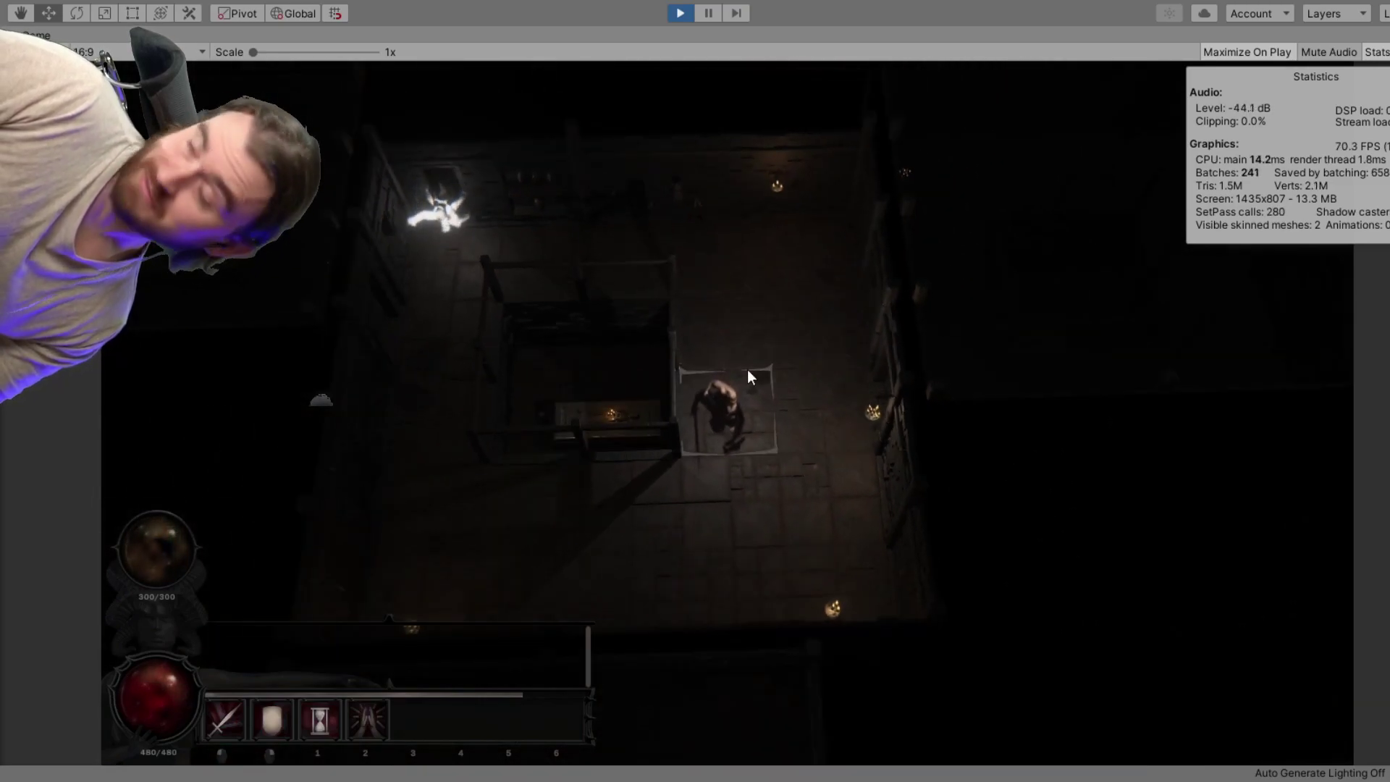
pyautogui.scroll(2, 746, 351)
pyautogui.moveTo(747, 351); pyautogui.dragTo(301, 316, button='middle')
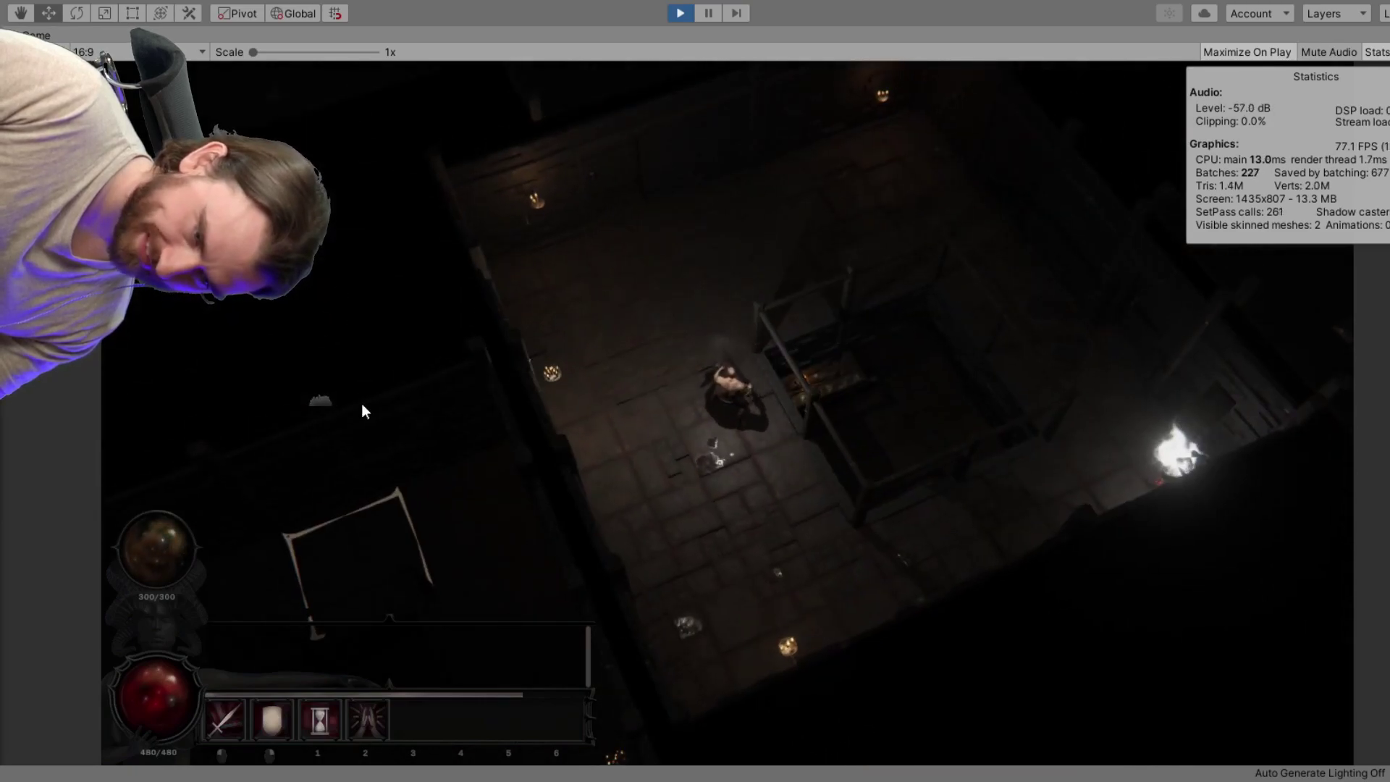
pyautogui.moveTo(589, 402); pyautogui.dragTo(689, 389, button='middle')
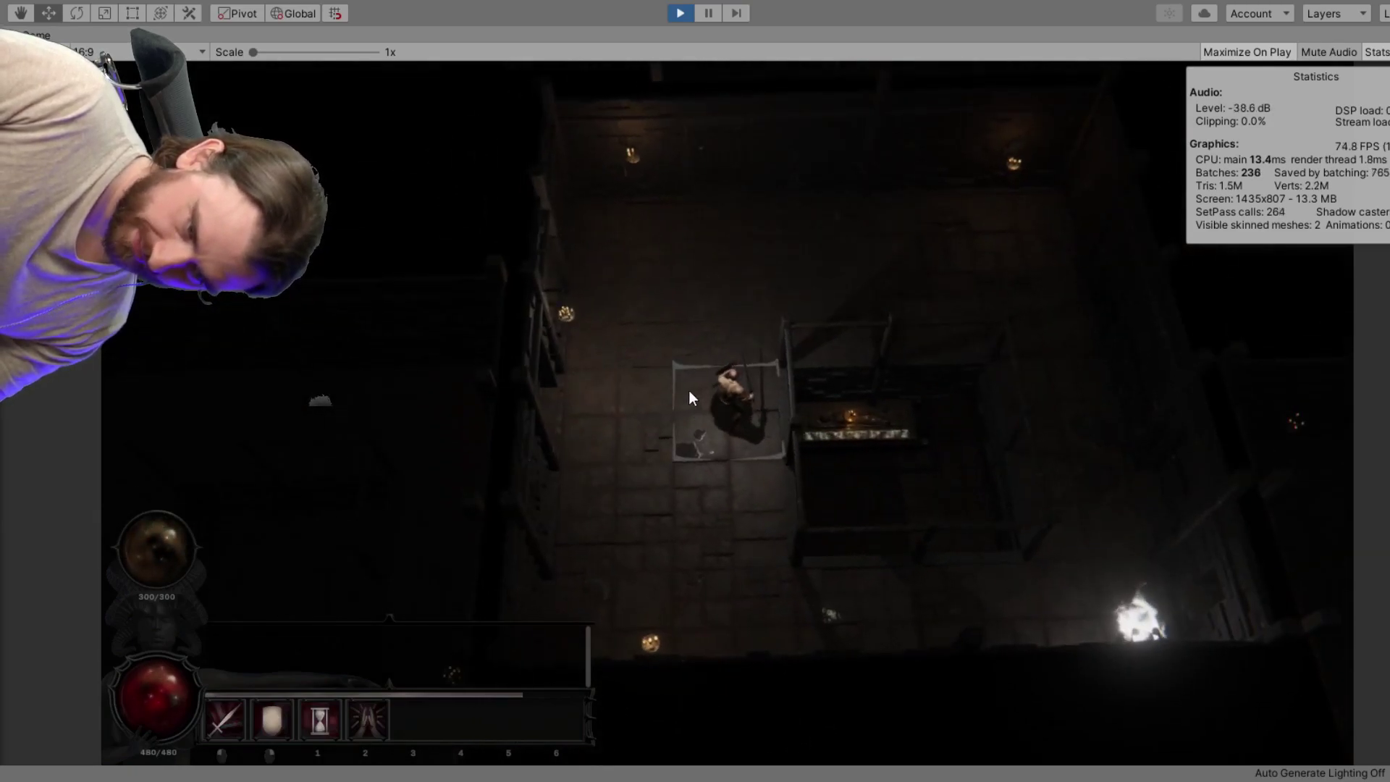
# Move the character into the adjoining room and attack the Skeleton Templar until it is defeated.
pyautogui.click(533, 386)
pyautogui.moveTo(533, 386); pyautogui.dragTo(336, 483, button='middle')
pyautogui.moveTo(818, 450); pyautogui.dragTo(784, 377, button='middle')
pyautogui.click(790, 340)
pyautogui.click(799, 343)
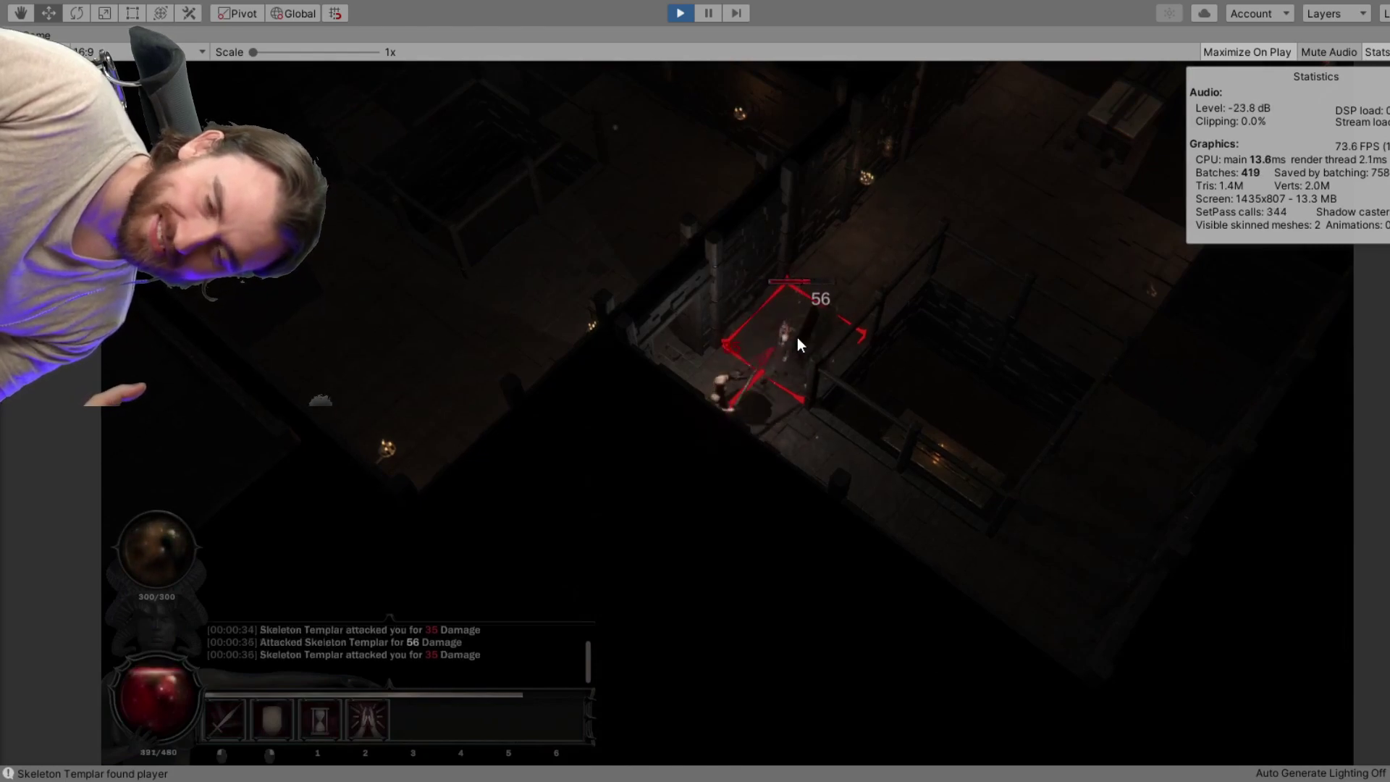
pyautogui.click(796, 344)
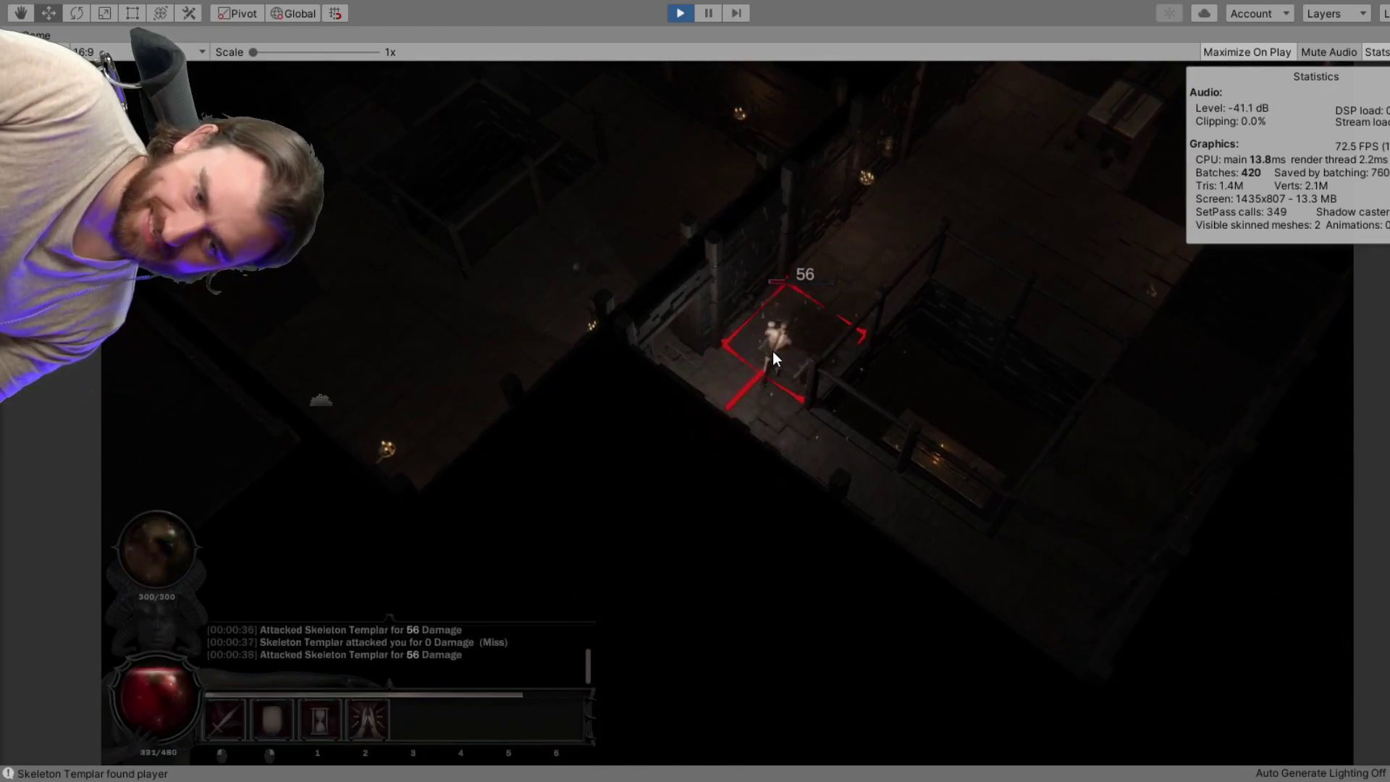
pyautogui.click(774, 345)
pyautogui.click(777, 340)
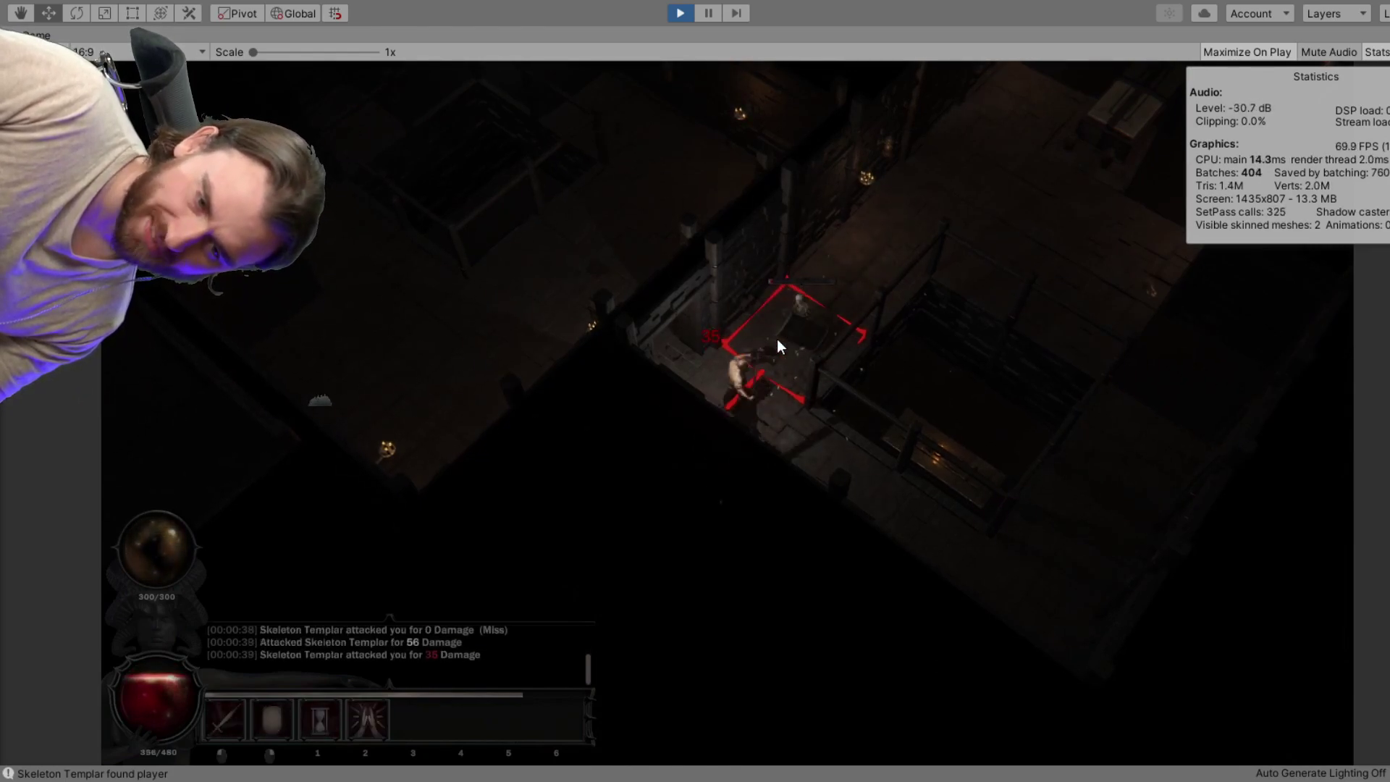
# Walk the character back through the neighbouring rooms and check the batches, triangles and vertices in the rendering statistics.
pyautogui.click(568, 314)
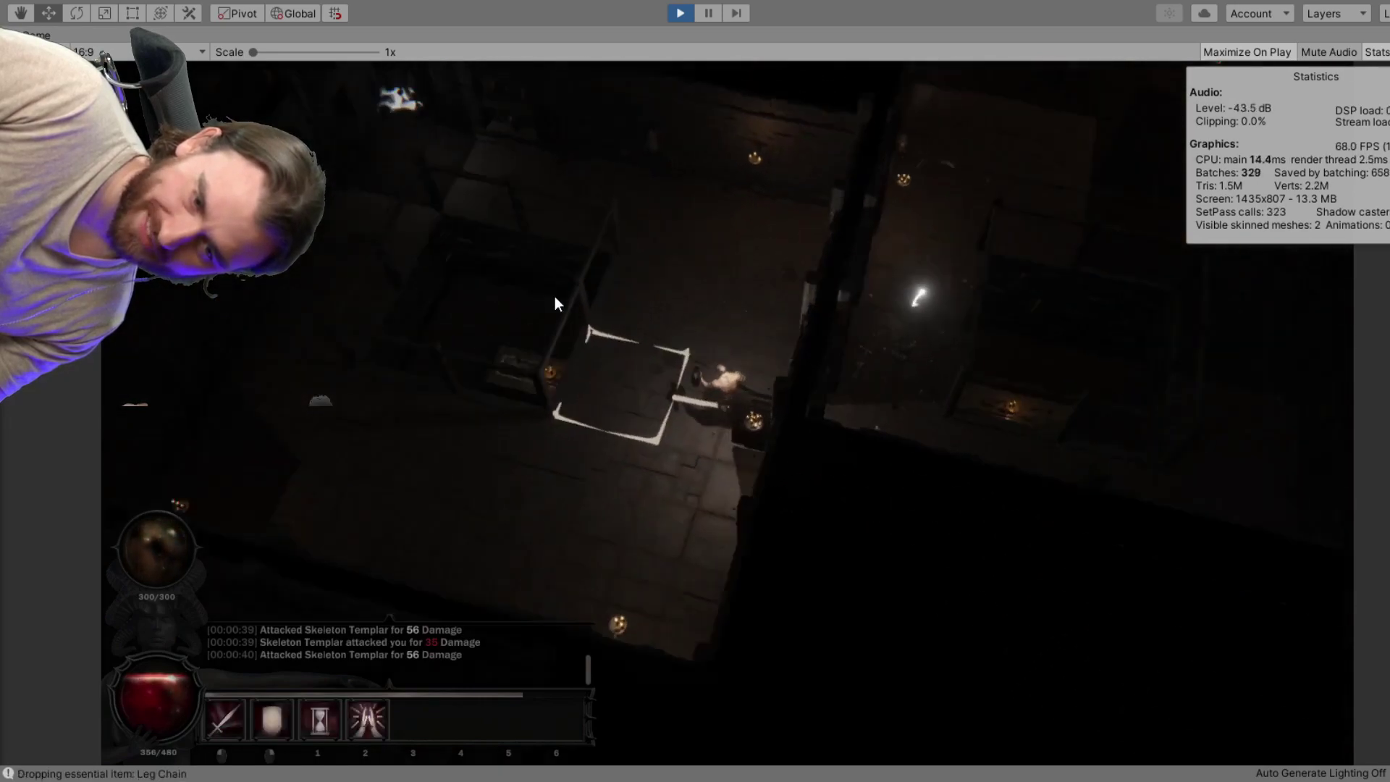
pyautogui.moveTo(871, 305); pyautogui.dragTo(1102, 308, button='middle')
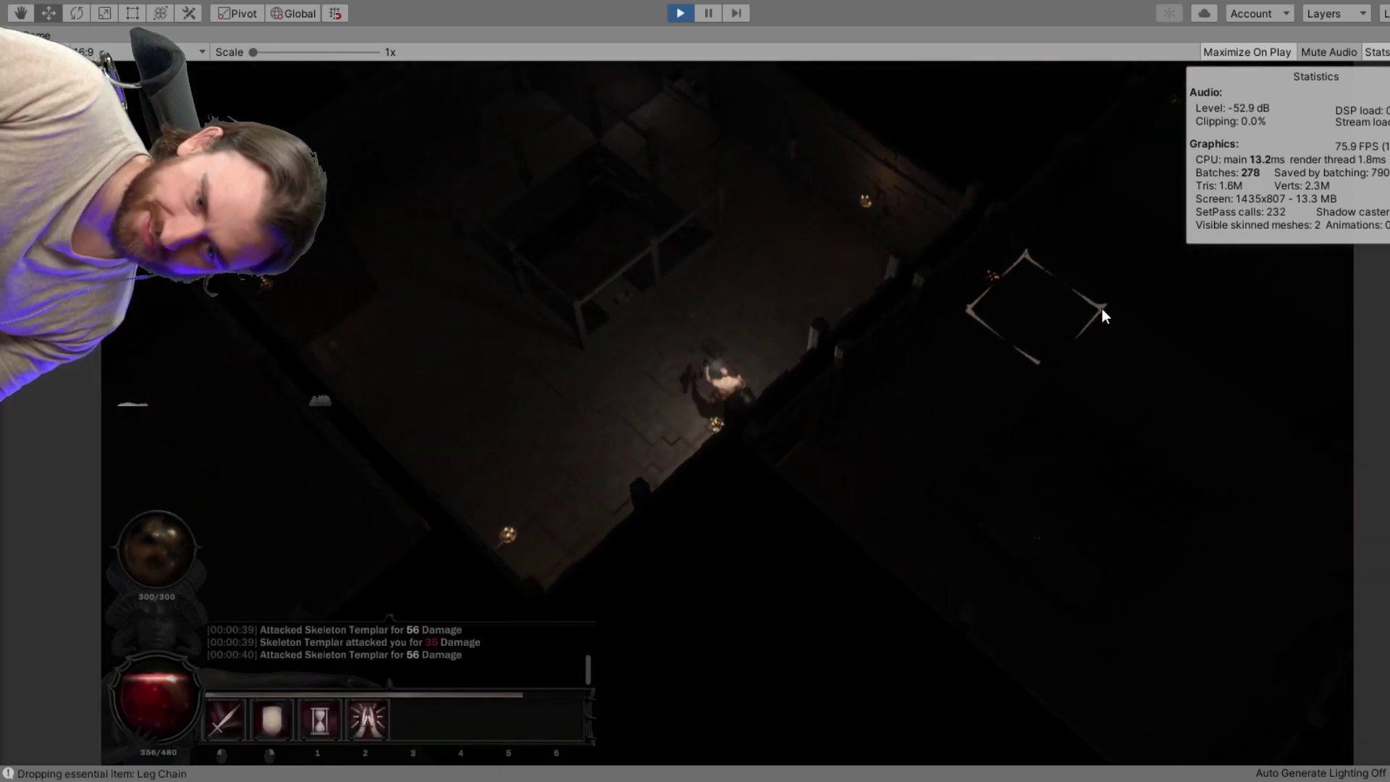
pyautogui.moveTo(1029, 449); pyautogui.dragTo(569, 300, button='middle')
pyautogui.click(638, 404)
pyautogui.moveTo(637, 404); pyautogui.dragTo(354, 298, button='middle')
pyautogui.click(791, 332)
pyautogui.press('q')
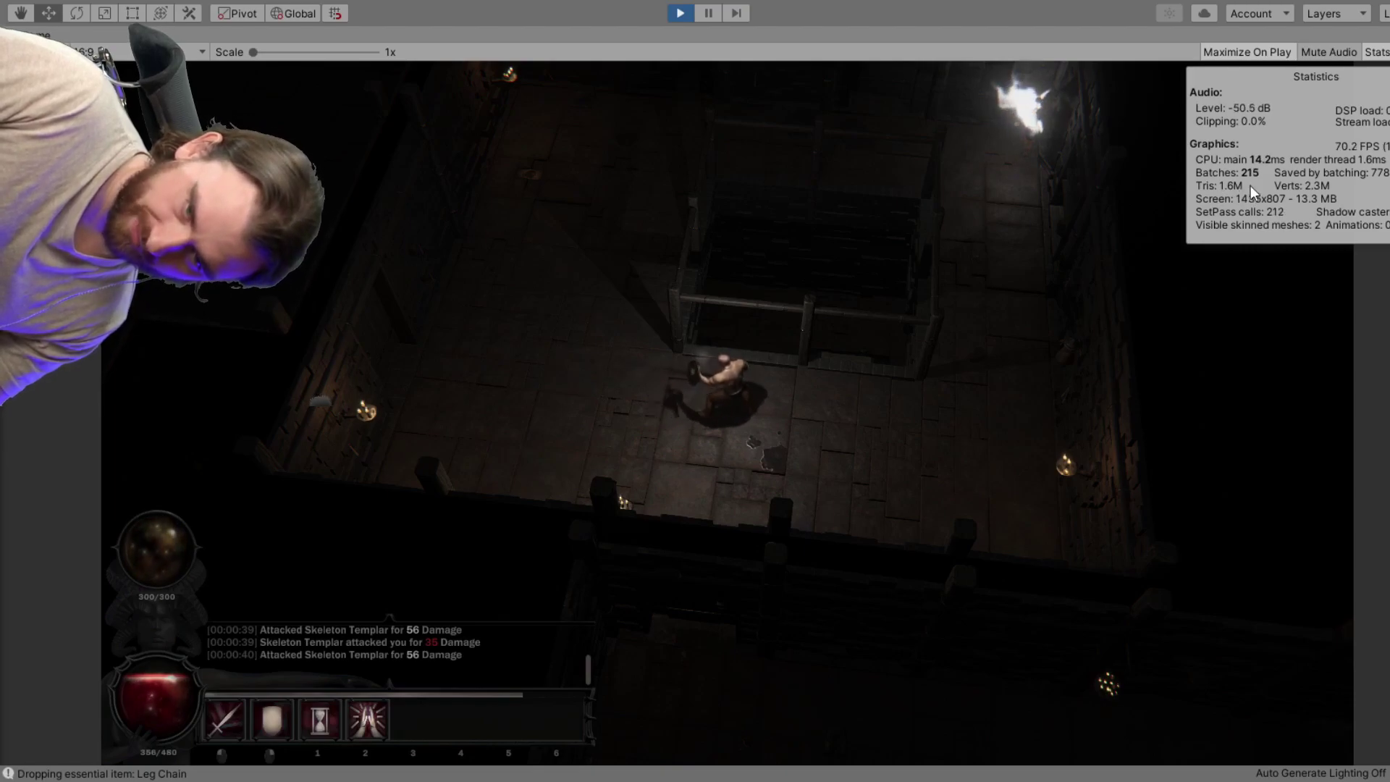
# Hide the rendering statistics and inspect the character and the surrounding floor, door and walls up close.
pyautogui.click(1380, 54)
pyautogui.moveTo(829, 221); pyautogui.dragTo(883, 334, button='middle')
pyautogui.scroll(-3, 785, 349)
pyautogui.scroll(5, 786, 347)
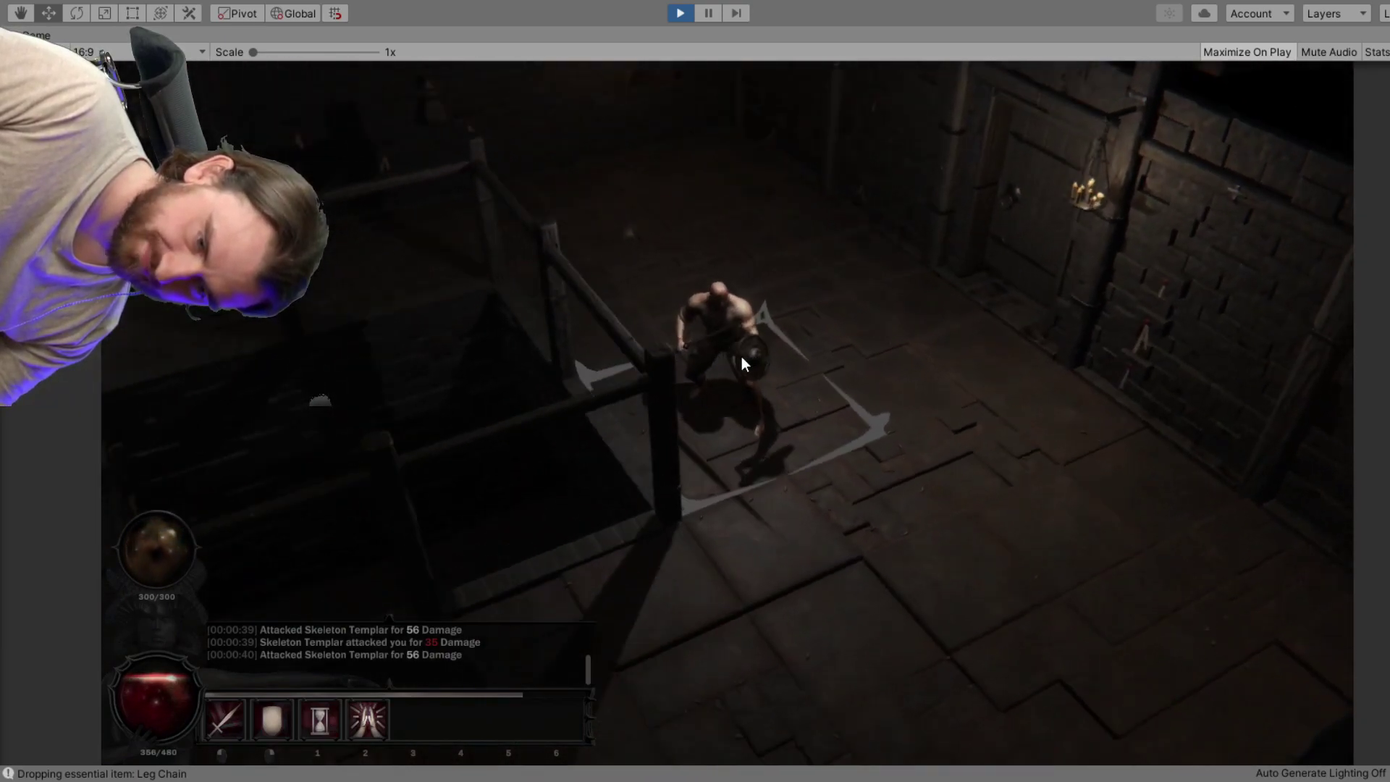
pyautogui.scroll(-3, 743, 334)
pyautogui.scroll(1, 743, 322)
pyautogui.scroll(2, 826, 332)
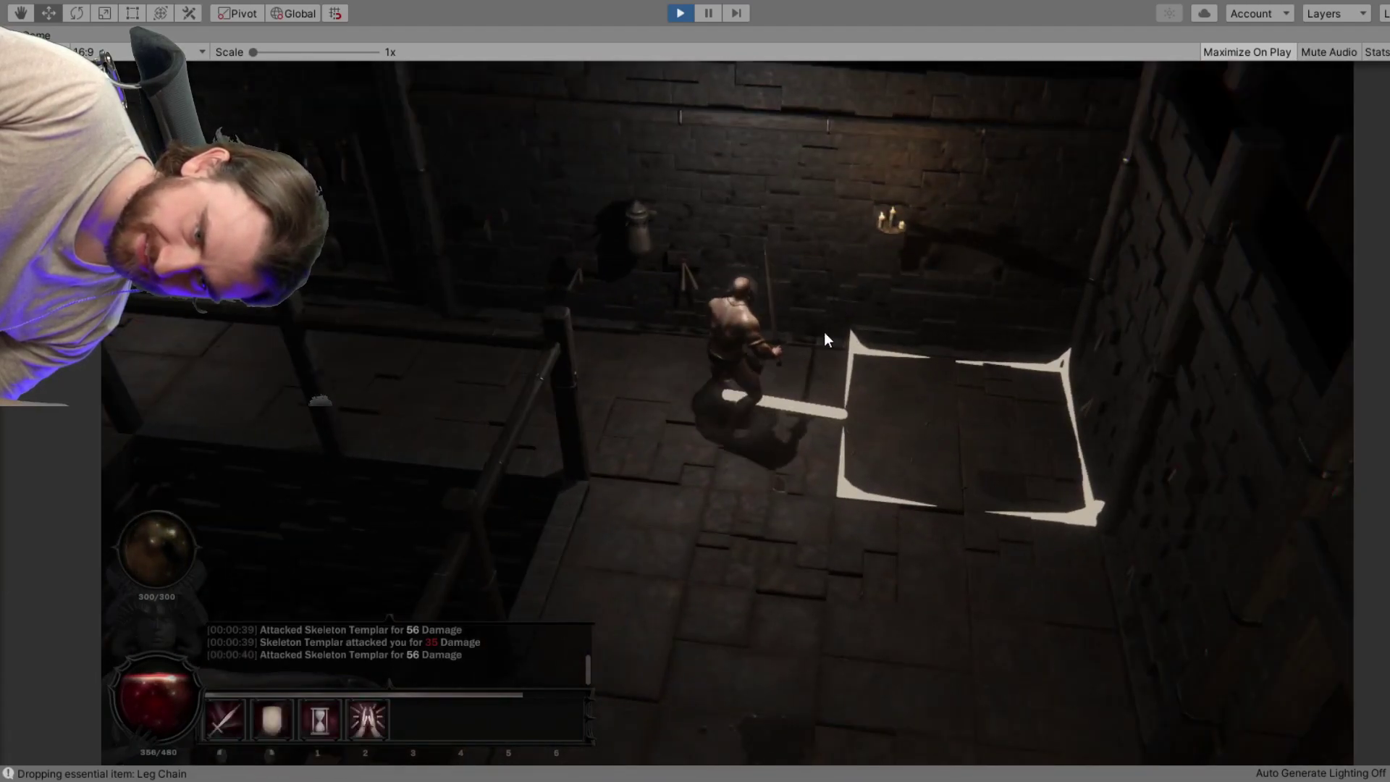
# Examine the candle's light and shadows on the brick wall behind the character from several angles and distances.
pyautogui.moveTo(769, 353); pyautogui.dragTo(719, 291, button='middle')
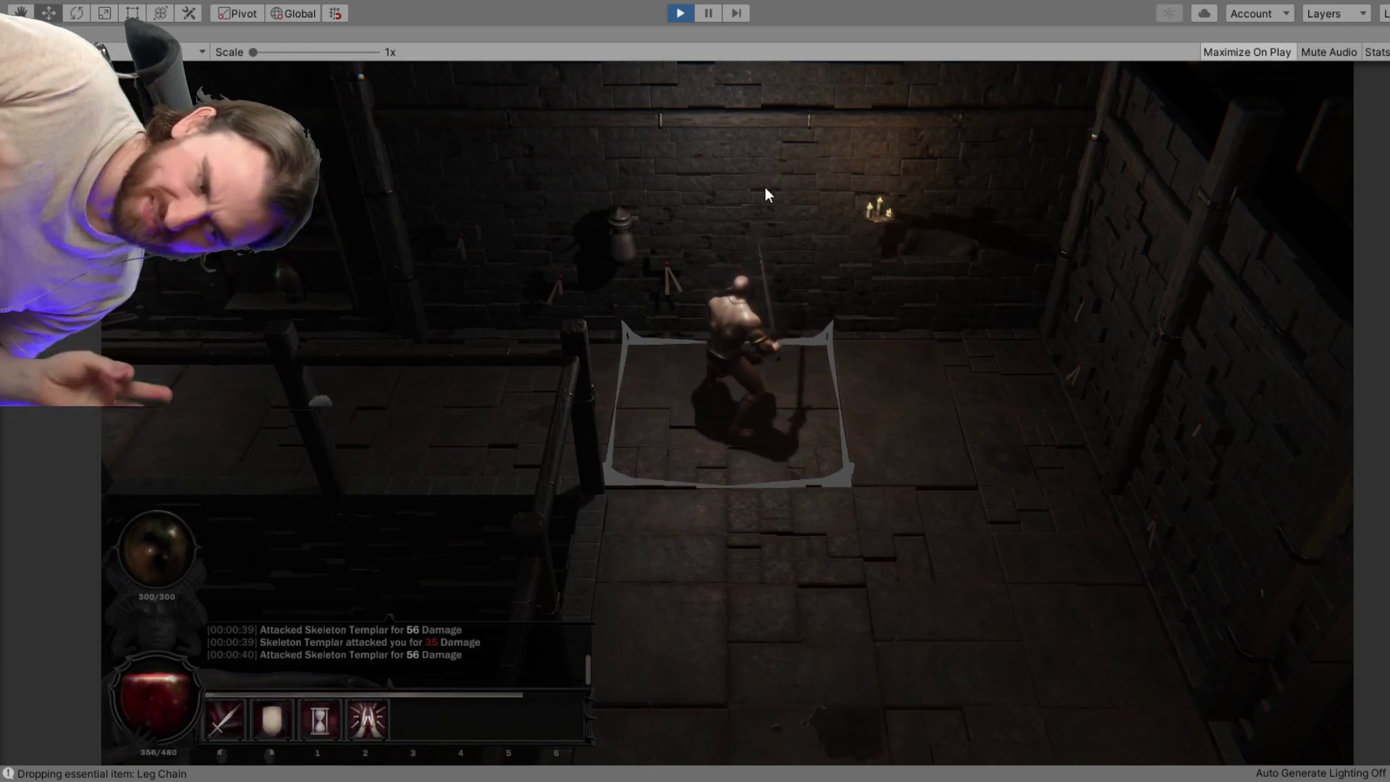
pyautogui.moveTo(708, 284); pyautogui.dragTo(797, 309, button='middle')
pyautogui.scroll(-1, 782, 297)
pyautogui.scroll(1, 707, 218)
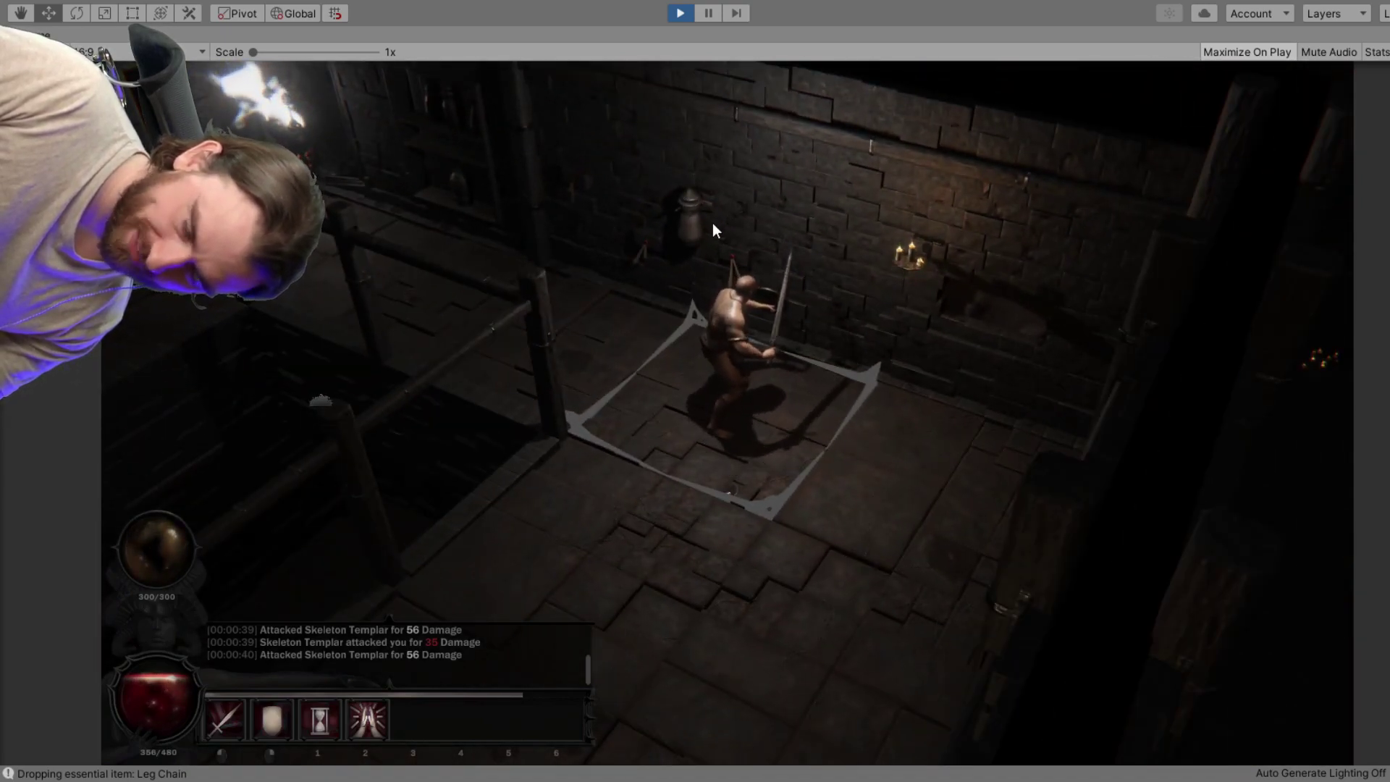
pyautogui.moveTo(718, 221); pyautogui.dragTo(803, 262, button='middle')
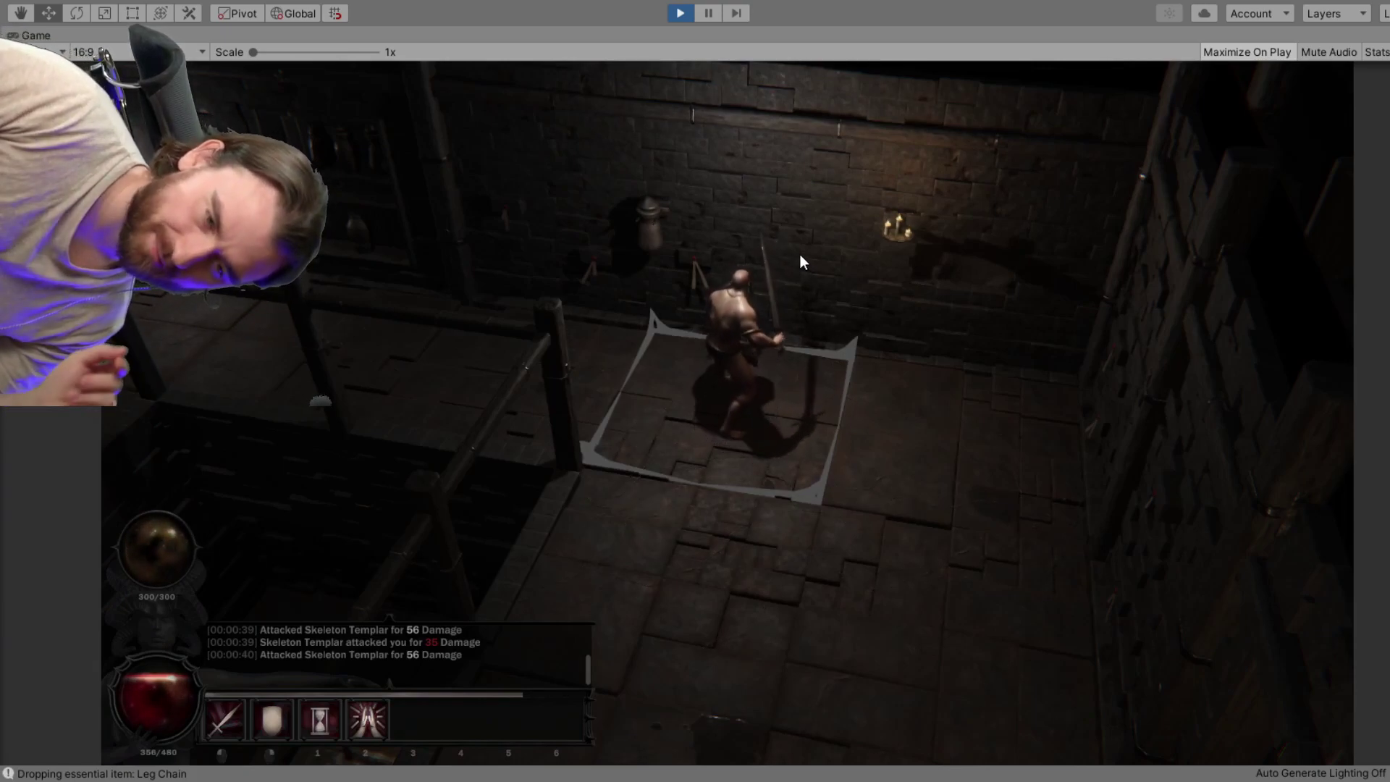
pyautogui.moveTo(767, 251); pyautogui.dragTo(721, 214, button='middle')
pyautogui.scroll(-3, 734, 229)
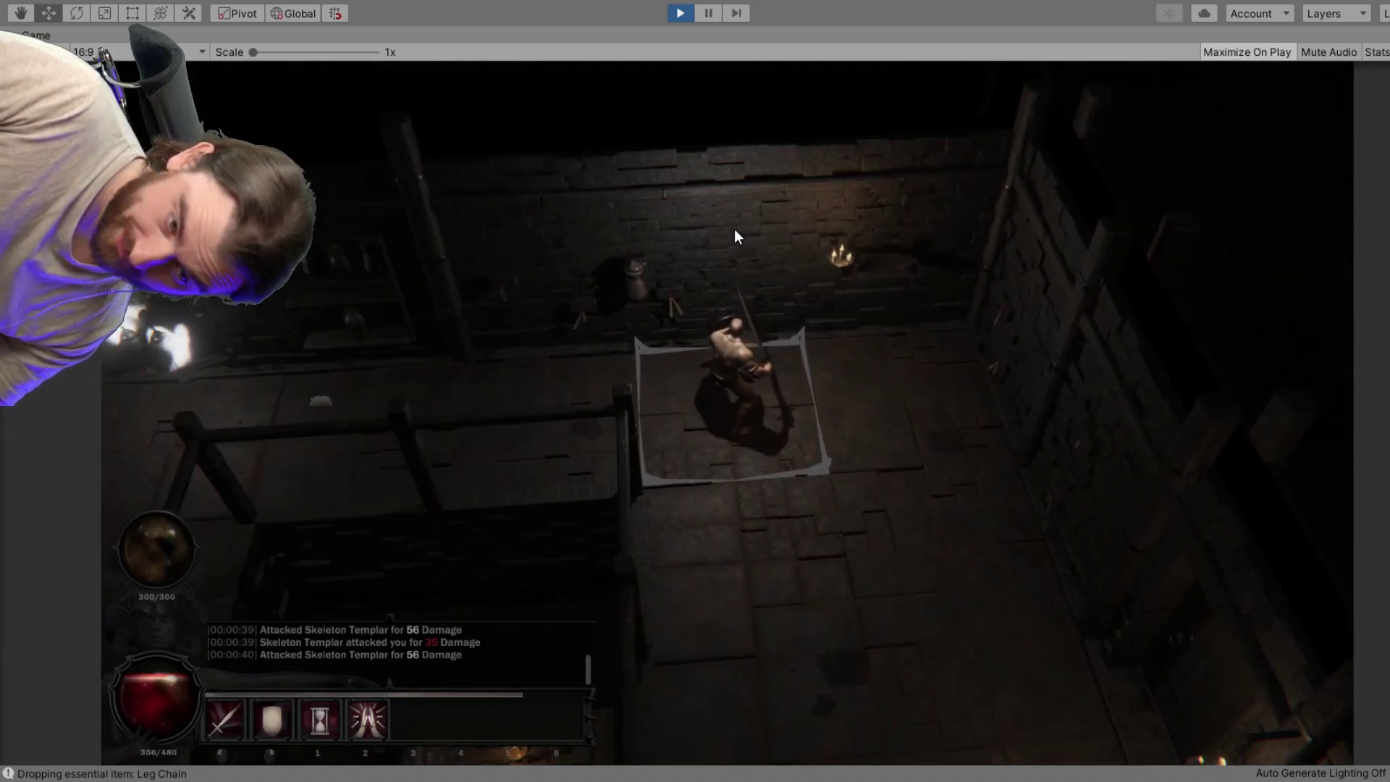
pyautogui.scroll(1, 747, 251)
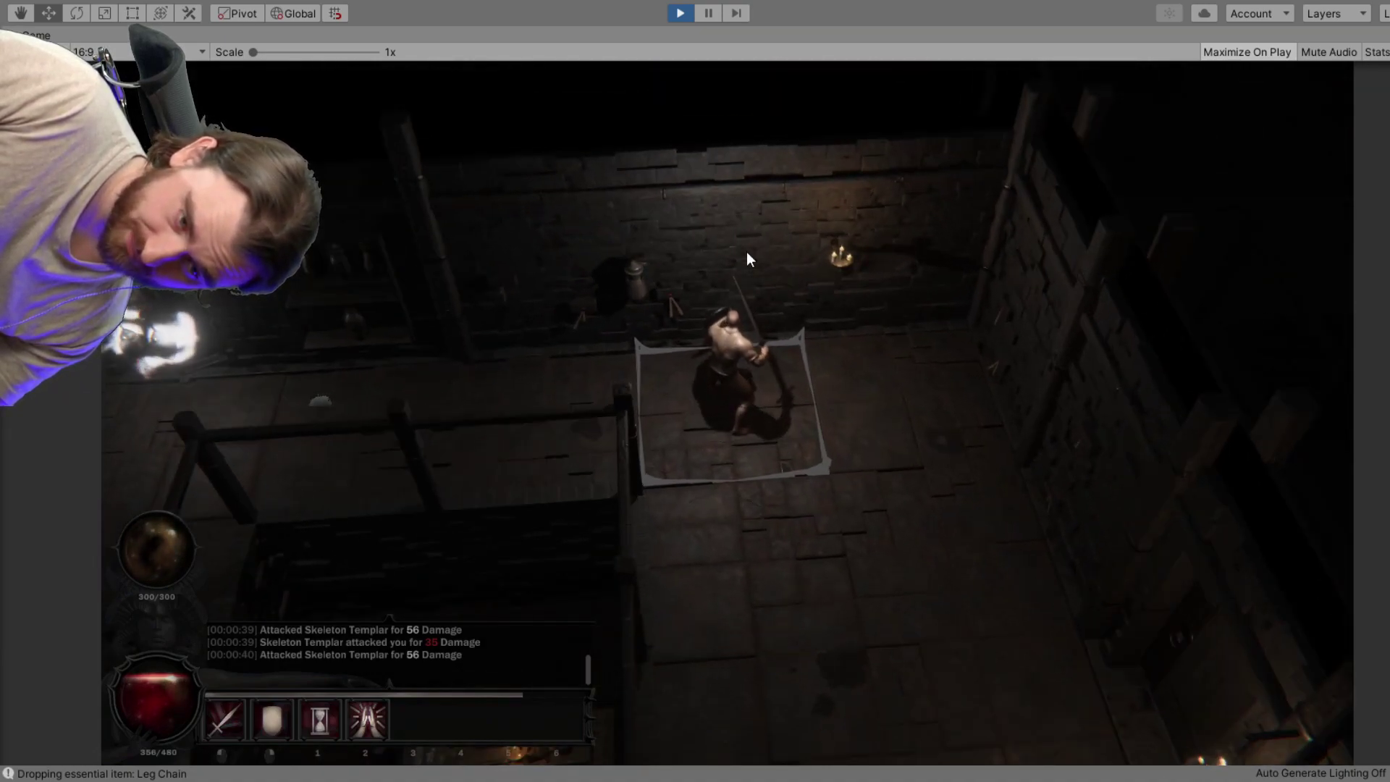
pyautogui.scroll(2, 746, 252)
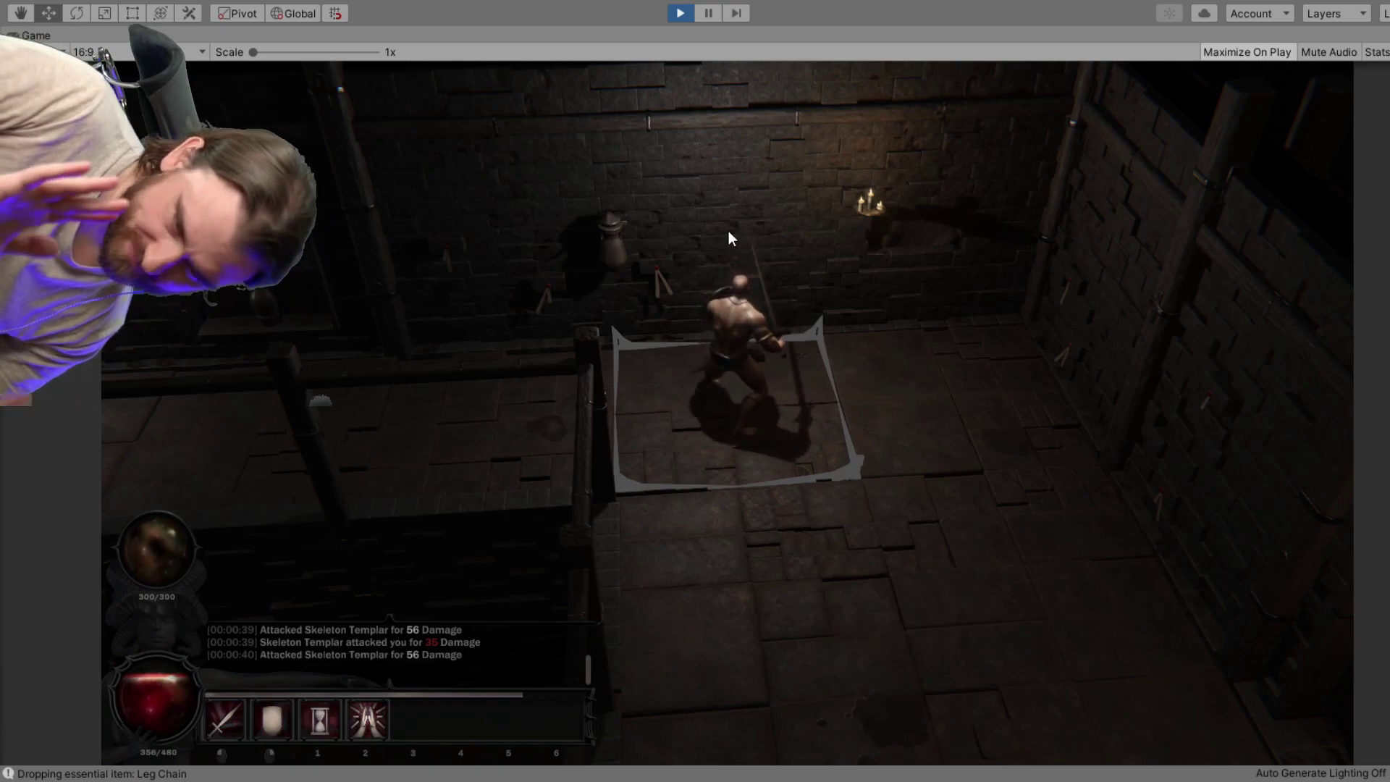
# Walk the character away from the candlelit wall and inspect the room's corner and side walls from other angles.
pyautogui.click(753, 479)
pyautogui.click(769, 509)
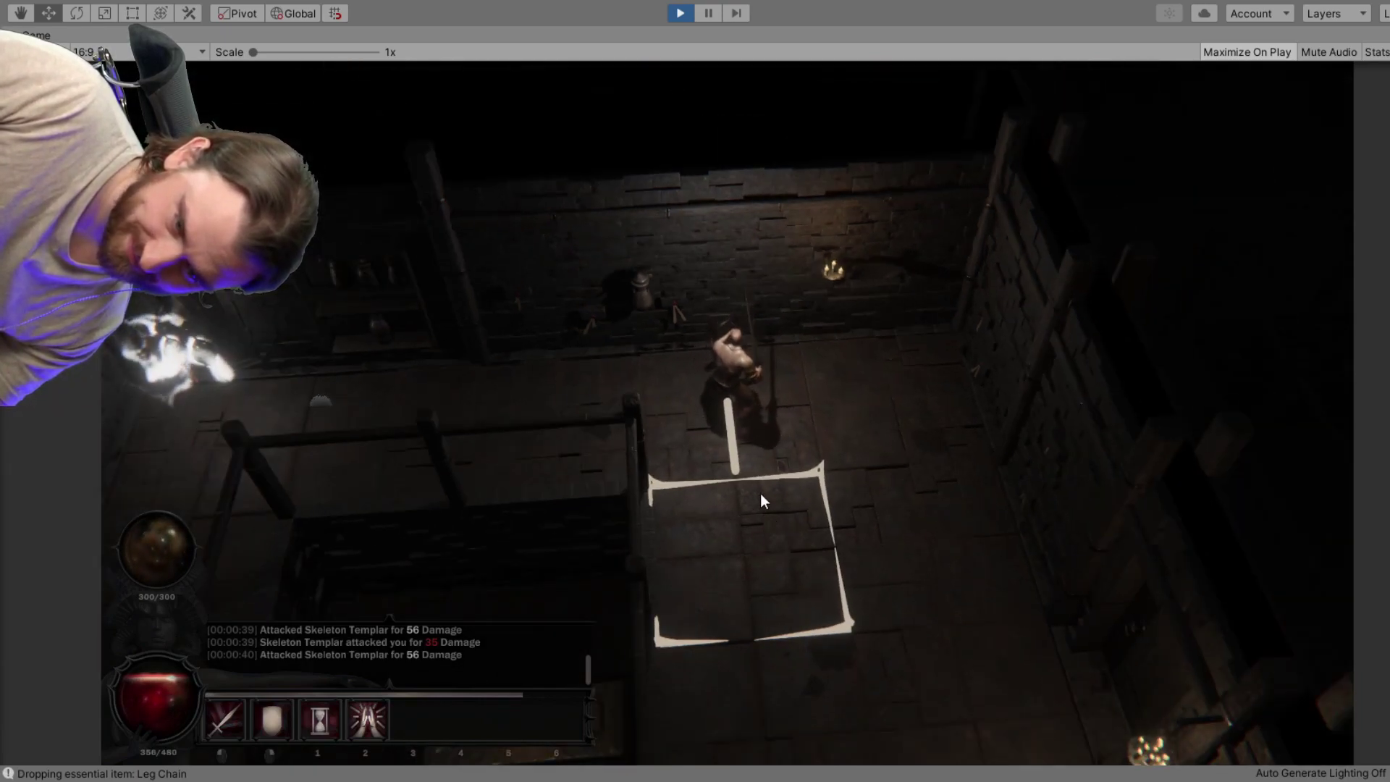
pyautogui.moveTo(755, 480); pyautogui.dragTo(793, 415, button='middle')
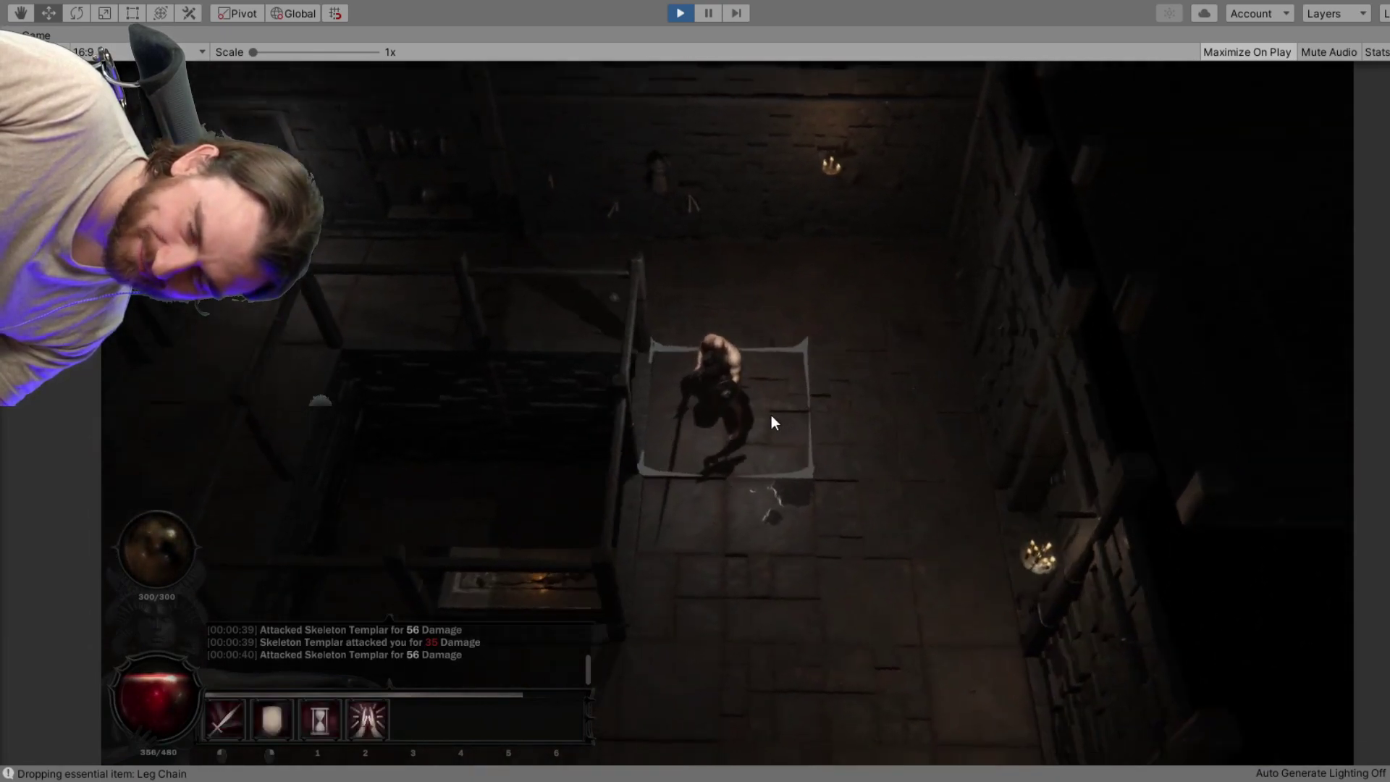
pyautogui.moveTo(853, 295); pyautogui.dragTo(872, 444, button='middle')
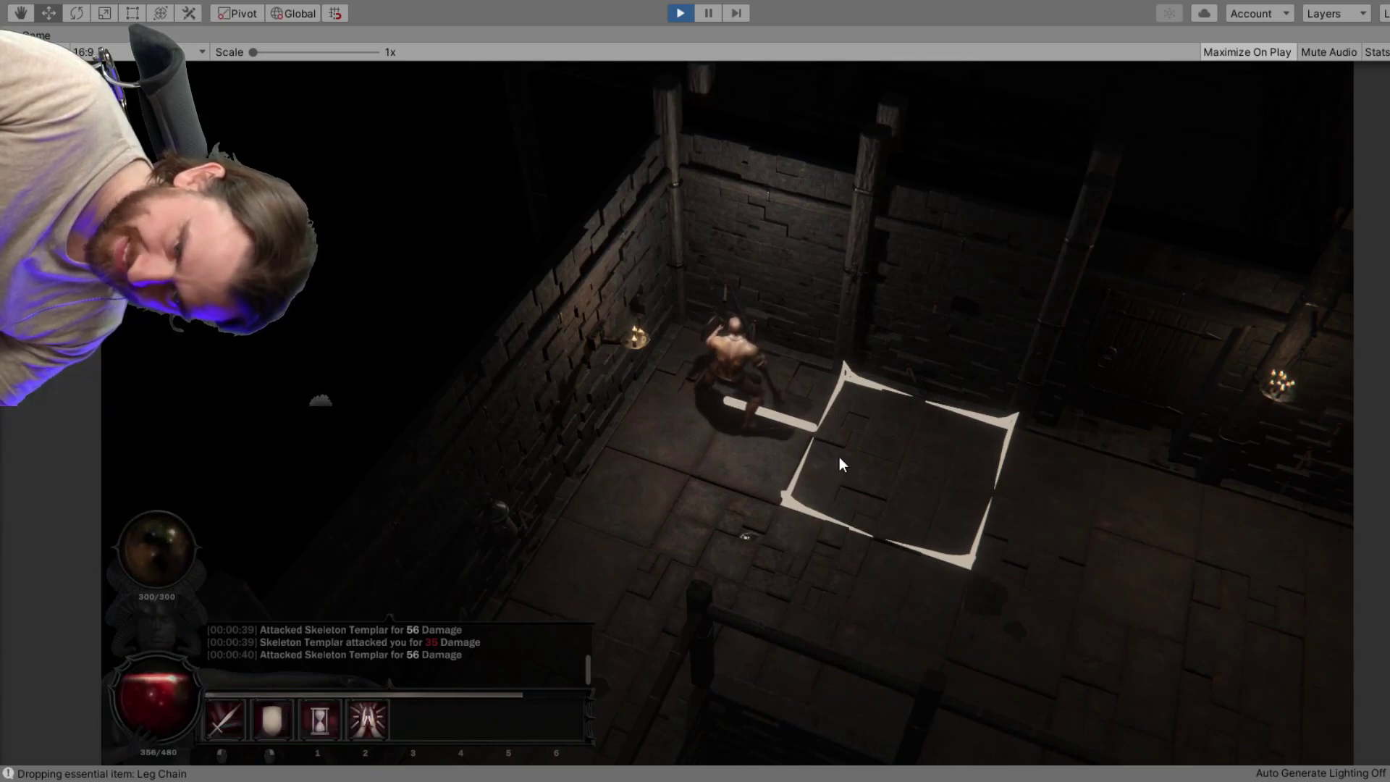
pyautogui.click(840, 459)
pyautogui.moveTo(568, 409); pyautogui.dragTo(677, 398, button='middle')
pyautogui.moveTo(753, 421)
pyautogui.mouseDown(button='middle')
pyautogui.moveTo(684, 399)
pyautogui.moveTo(738, 421)
pyautogui.mouseUp(button='middle')
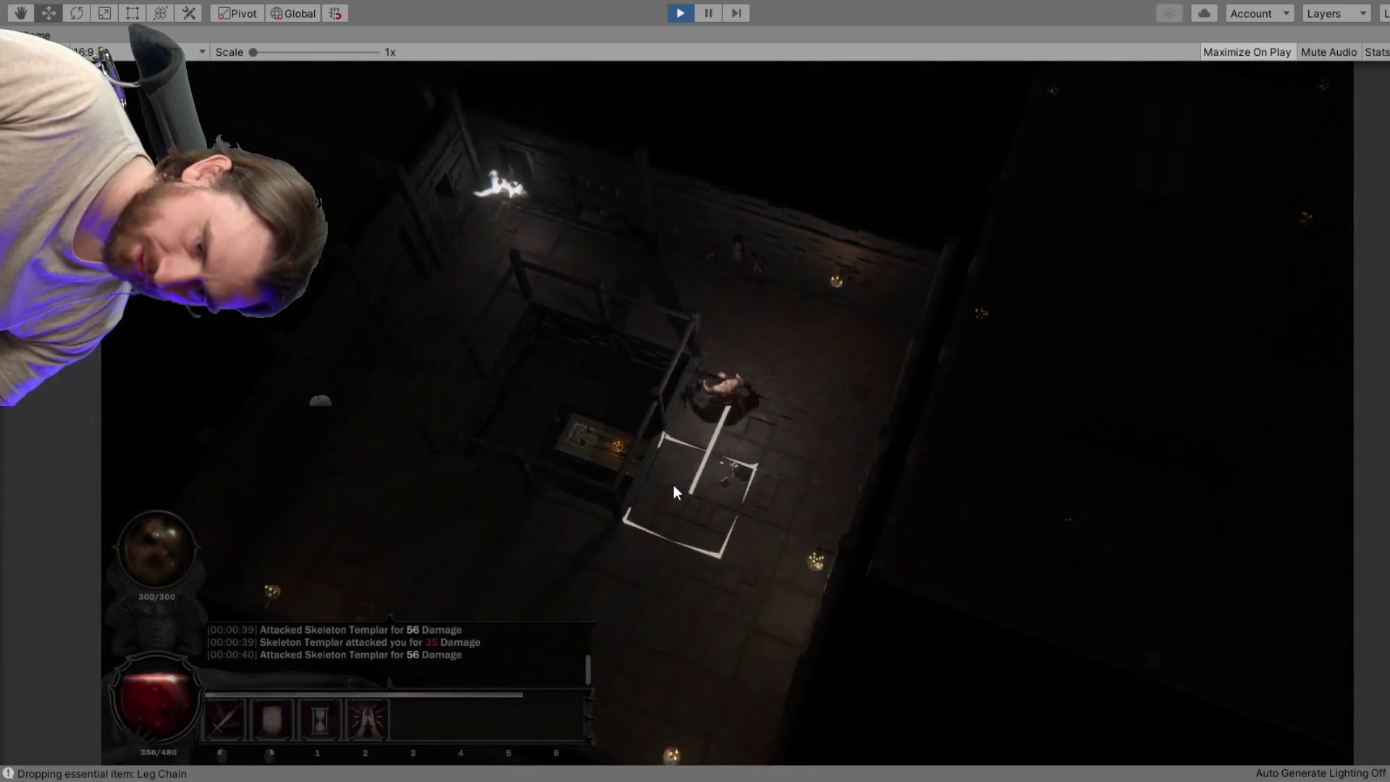
# Walk the character along the railed pit and review the whole room's lighting from a higher viewpoint.
pyautogui.click(674, 485)
pyautogui.click(624, 423)
pyautogui.press('q')
pyautogui.moveTo(559, 407)
pyautogui.mouseDown()
pyautogui.moveTo(622, 418)
pyautogui.moveTo(632, 364)
pyautogui.moveTo(848, 426)
pyautogui.moveTo(811, 338)
pyautogui.moveTo(753, 335)
pyautogui.moveTo(742, 316)
pyautogui.moveTo(726, 367)
pyautogui.moveTo(843, 415)
pyautogui.moveTo(805, 402)
pyautogui.moveTo(778, 380)
pyautogui.moveTo(903, 376)
pyautogui.moveTo(888, 353)
pyautogui.moveTo(556, 322)
pyautogui.moveTo(760, 329)
pyautogui.moveTo(685, 325)
pyautogui.moveTo(742, 313)
pyautogui.moveTo(395, 320)
pyautogui.moveTo(721, 325)
pyautogui.moveTo(695, 341)
pyautogui.moveTo(365, 394)
pyautogui.moveTo(589, 403)
pyautogui.moveTo(381, 406)
pyautogui.moveTo(804, 416)
pyautogui.moveTo(746, 412)
pyautogui.moveTo(772, 377)
pyautogui.moveTo(646, 369)
pyautogui.moveTo(768, 371)
pyautogui.moveTo(752, 341)
pyautogui.moveTo(742, 465)
pyautogui.moveTo(746, 332)
pyautogui.mouseUp()
pyautogui.moveTo(747, 334); pyautogui.dragTo(692, 343, button='middle')
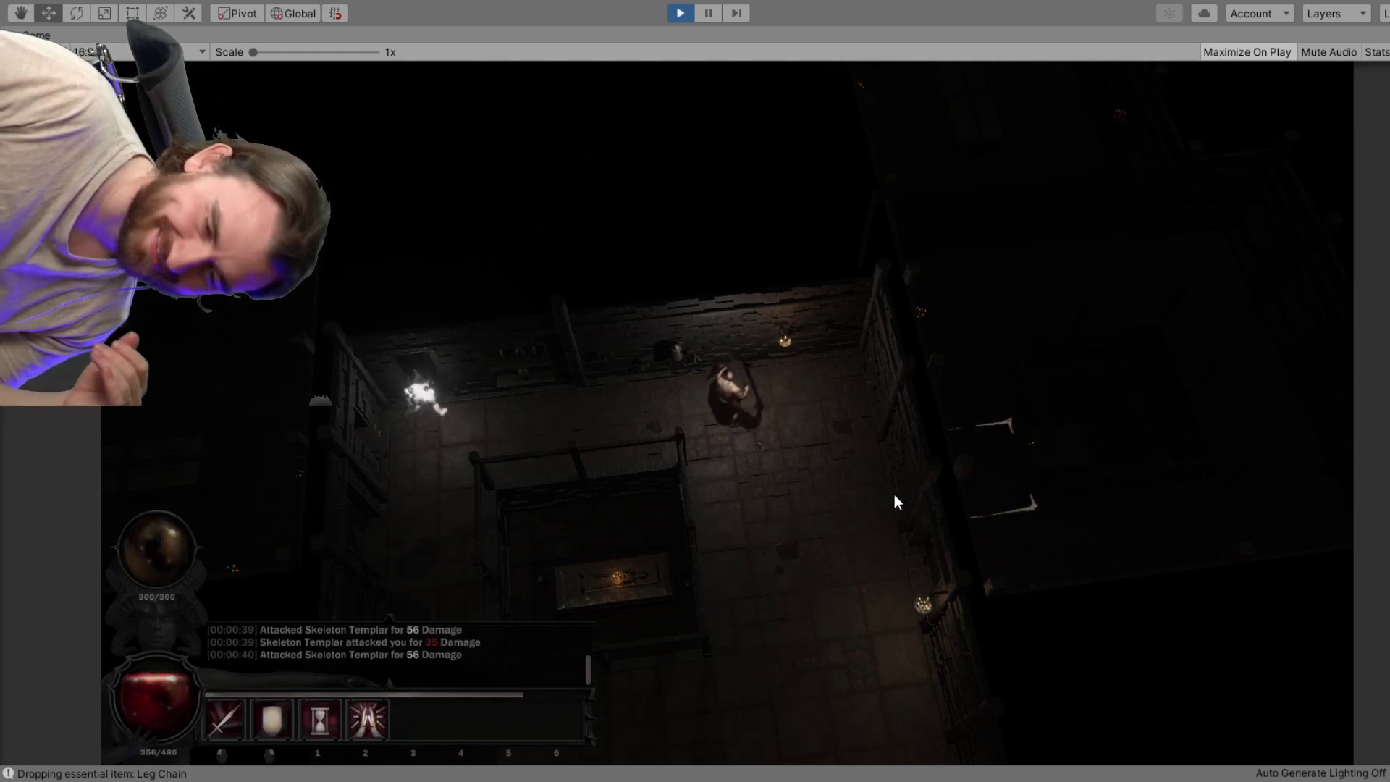
pyautogui.scroll(3, 748, 467)
pyautogui.scroll(-3, 757, 475)
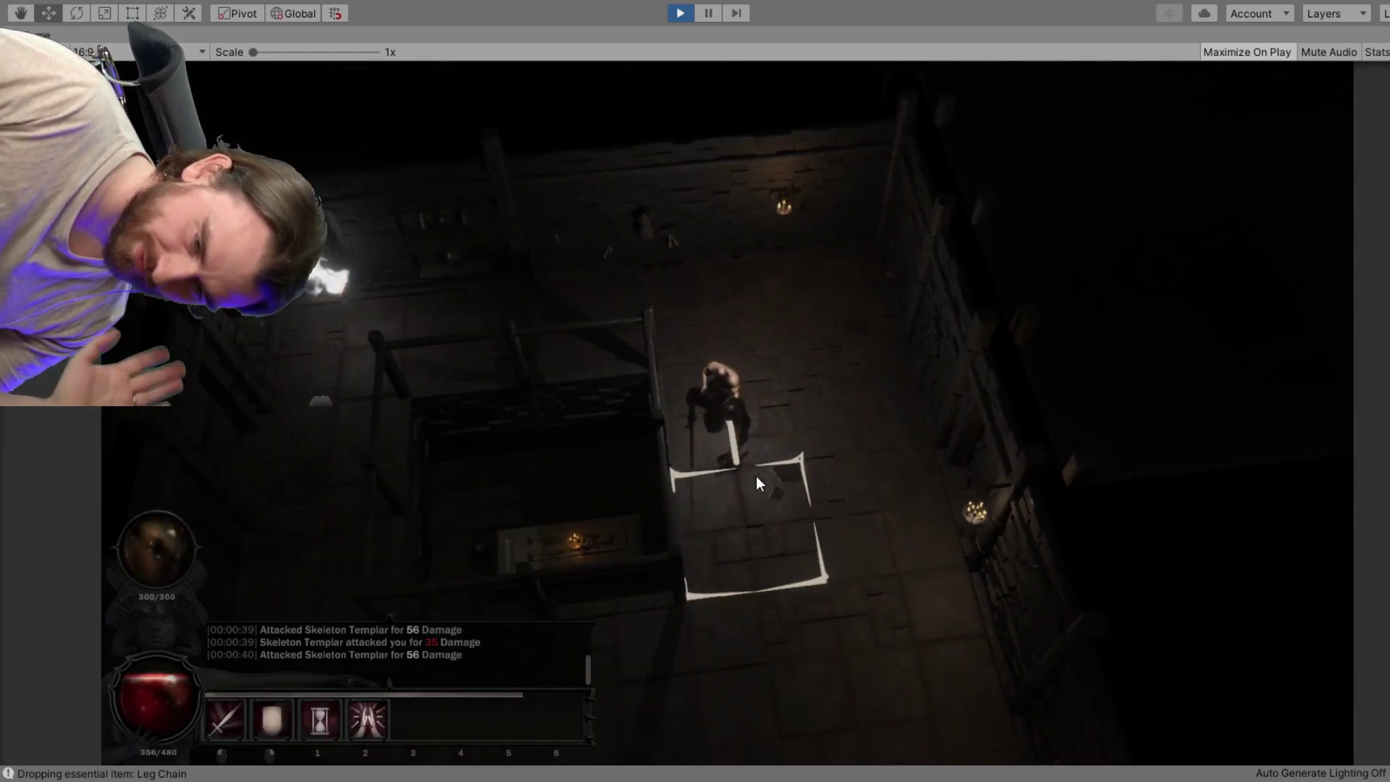
pyautogui.click(781, 497)
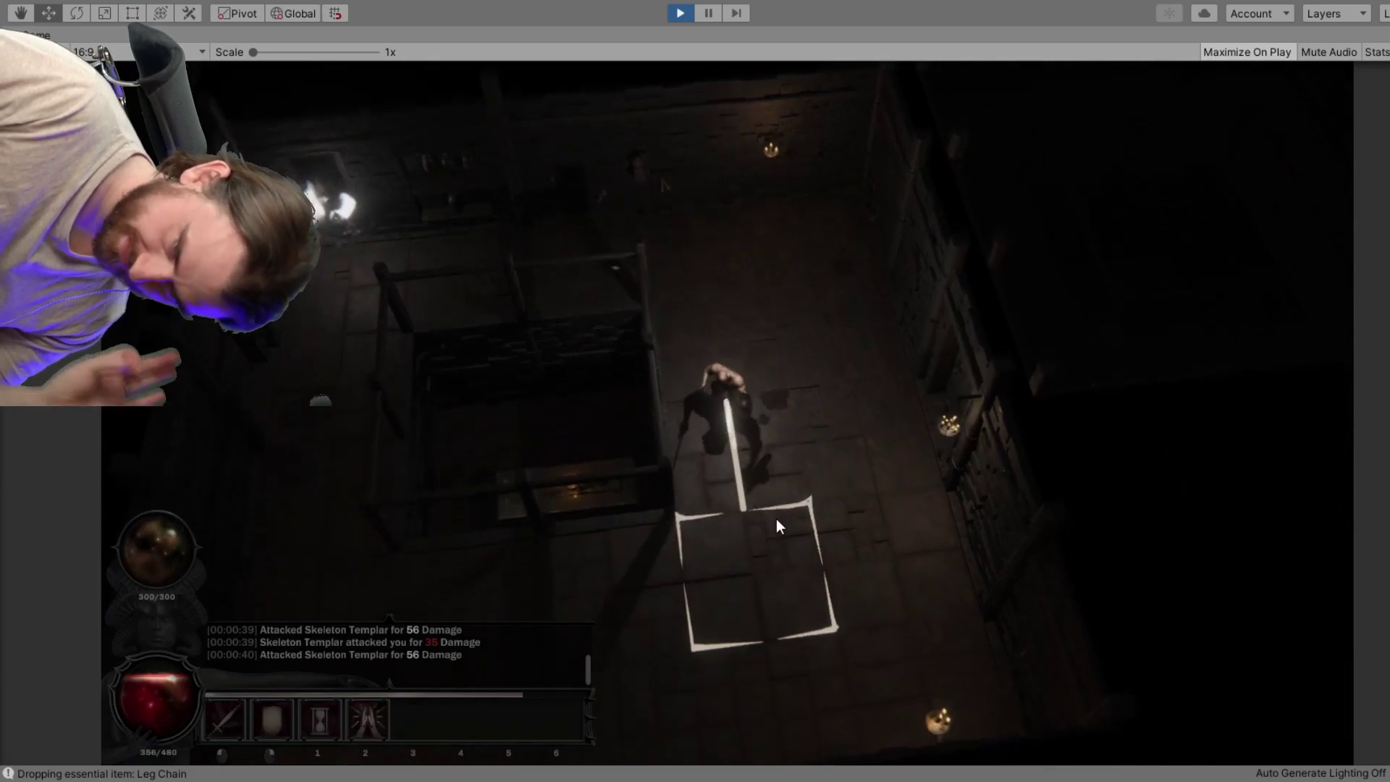
pyautogui.click(777, 518)
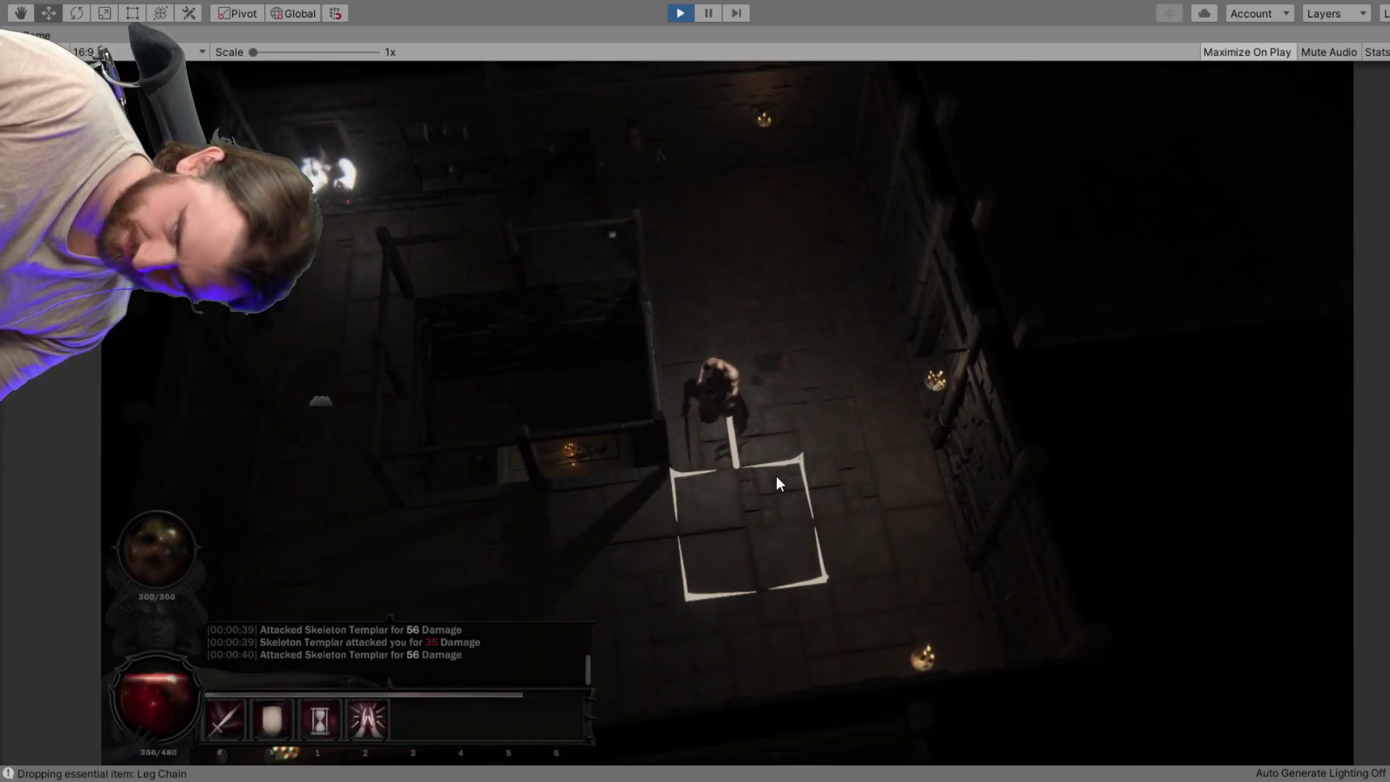